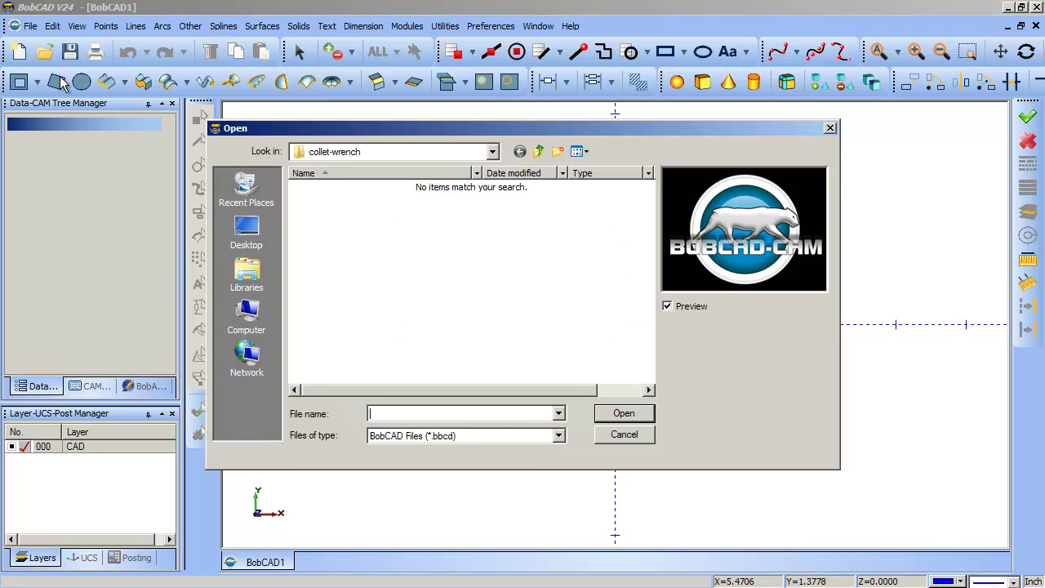
# Step: Open the STEP model Collet Wrench With Fillet Hex.stp and view it at an angle
pyautogui.click(471, 434)
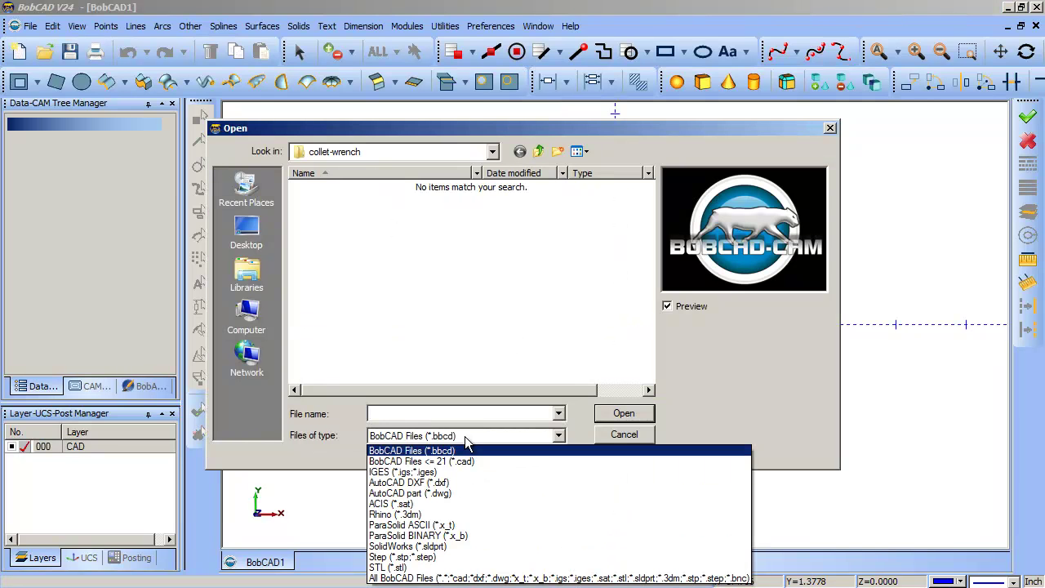
pyautogui.click(401, 552)
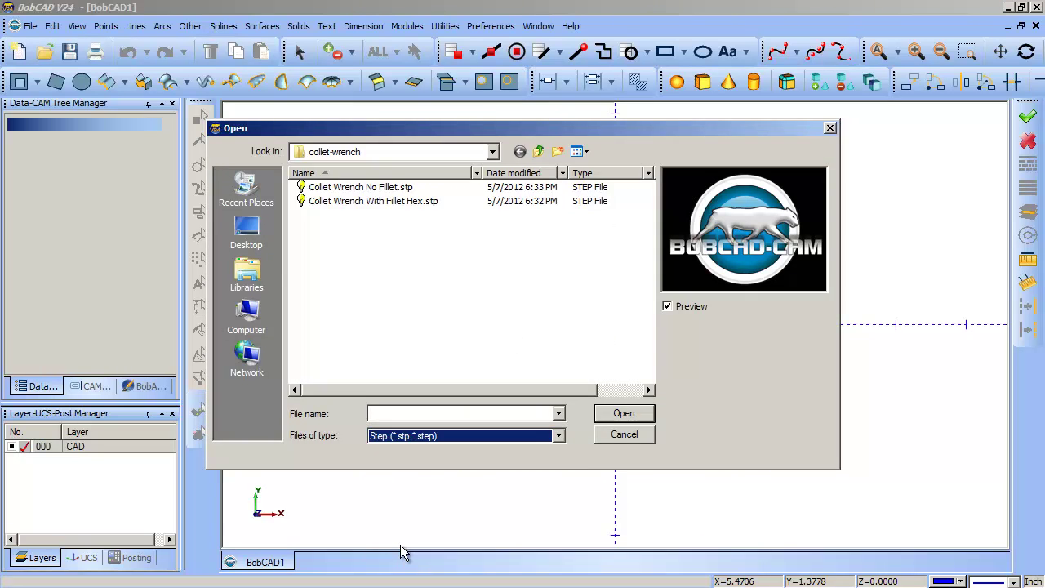
pyautogui.click(359, 204)
pyautogui.click(617, 410)
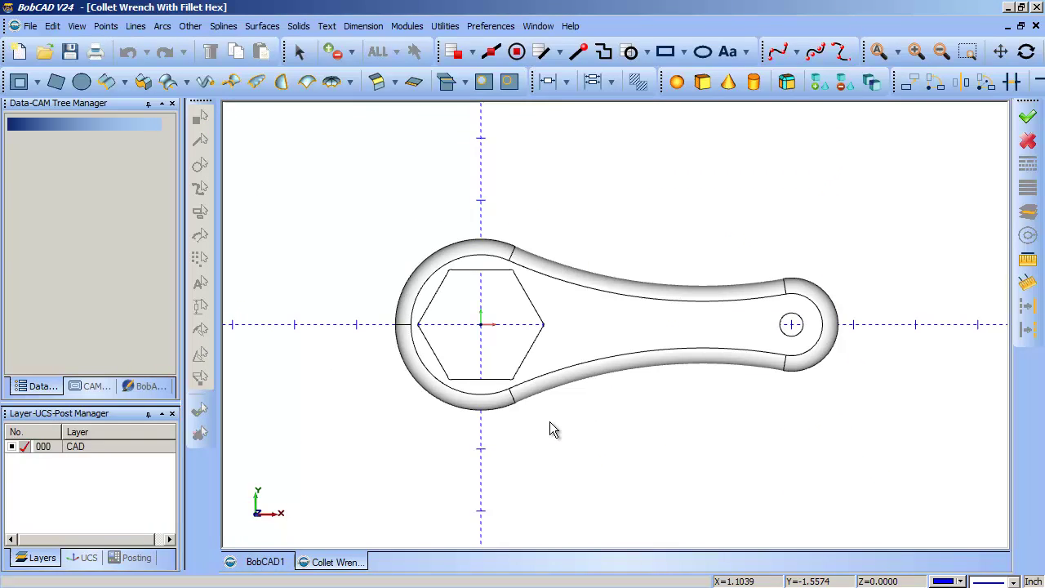
pyautogui.moveTo(550, 427); pyautogui.dragTo(605, 462, button='middle')
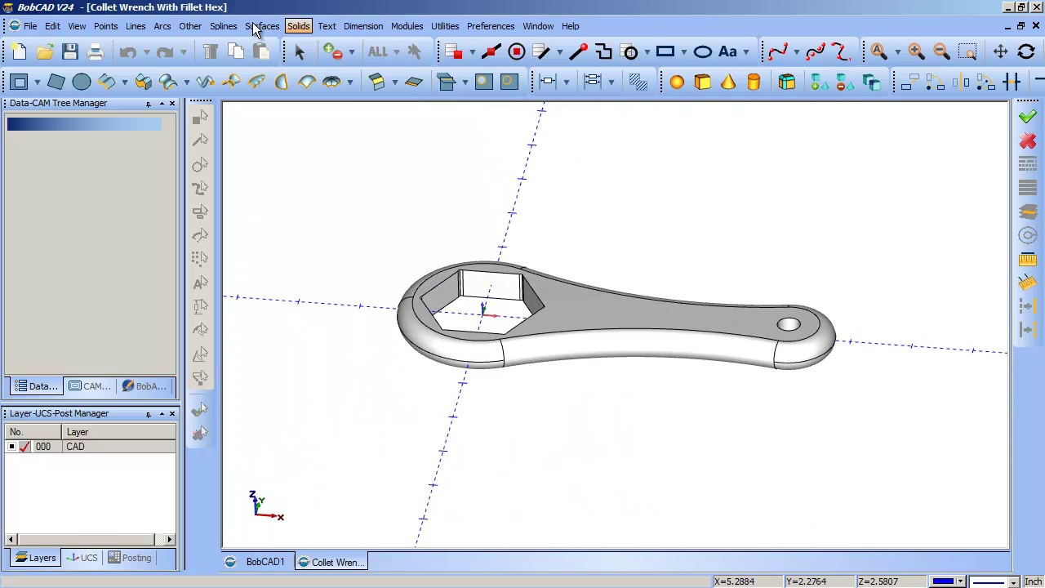
pyautogui.click(445, 25)
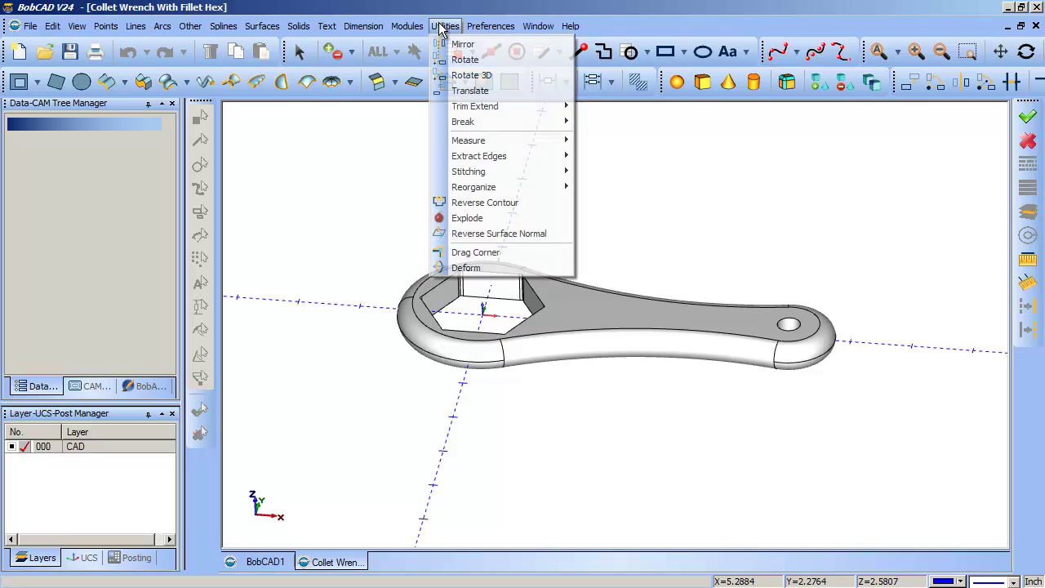
# Step: Extract the edge curves from the wrench solid
pyautogui.moveTo(472, 178)
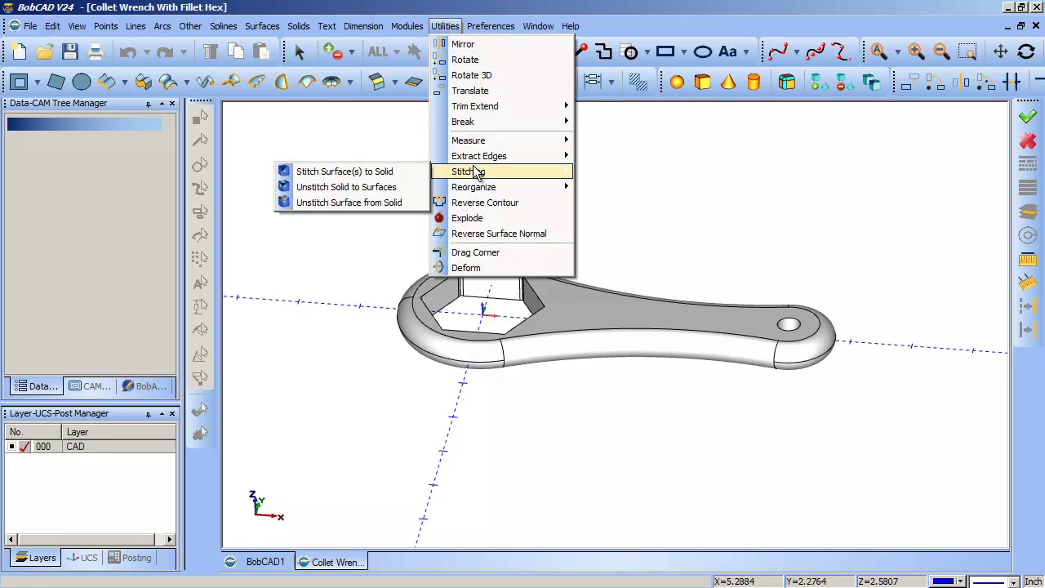
pyautogui.moveTo(482, 156)
pyautogui.click(360, 170)
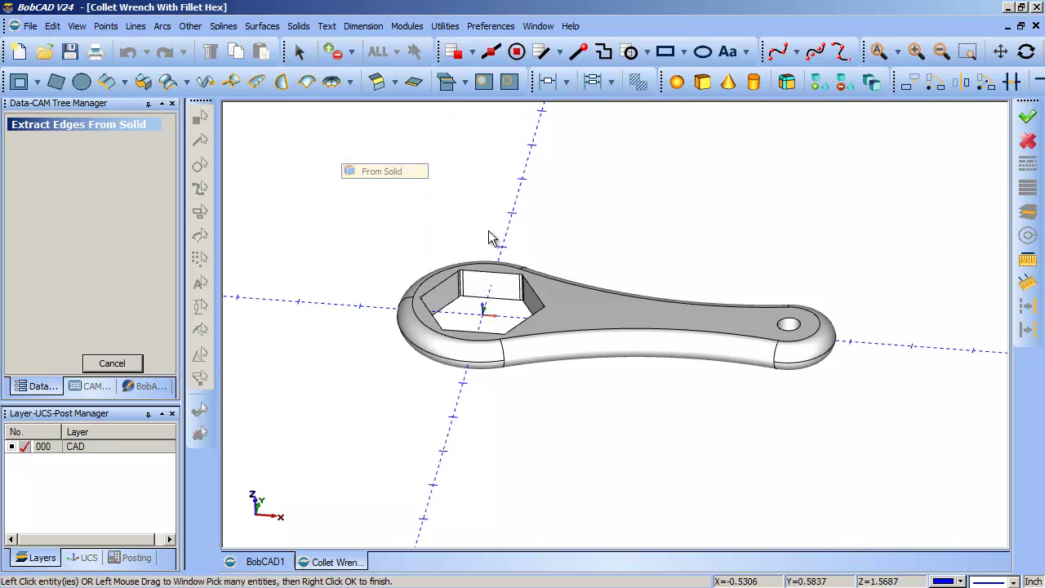
pyautogui.click(564, 319)
pyautogui.rightClick(645, 199)
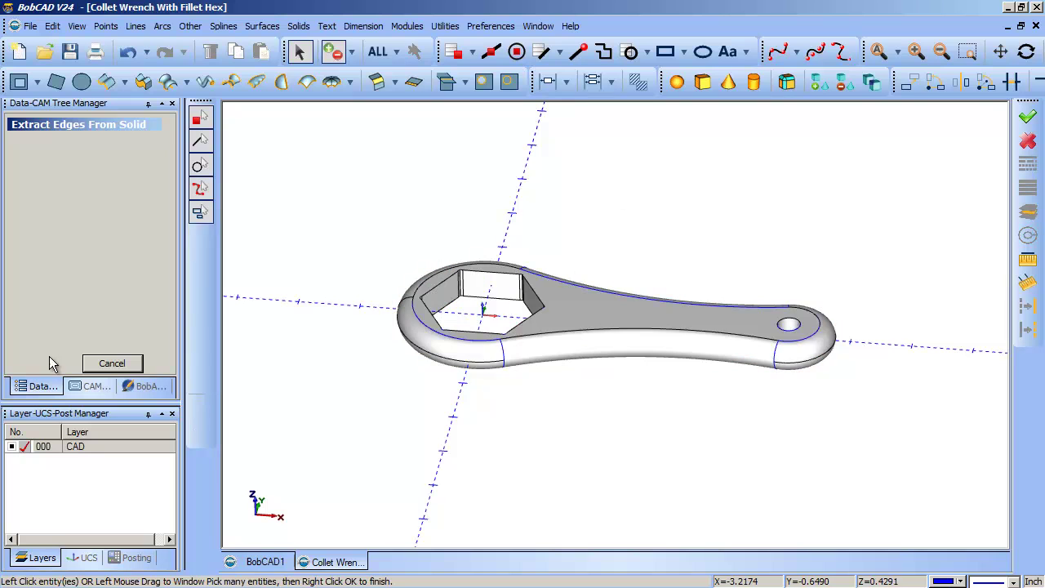
pyautogui.click(121, 364)
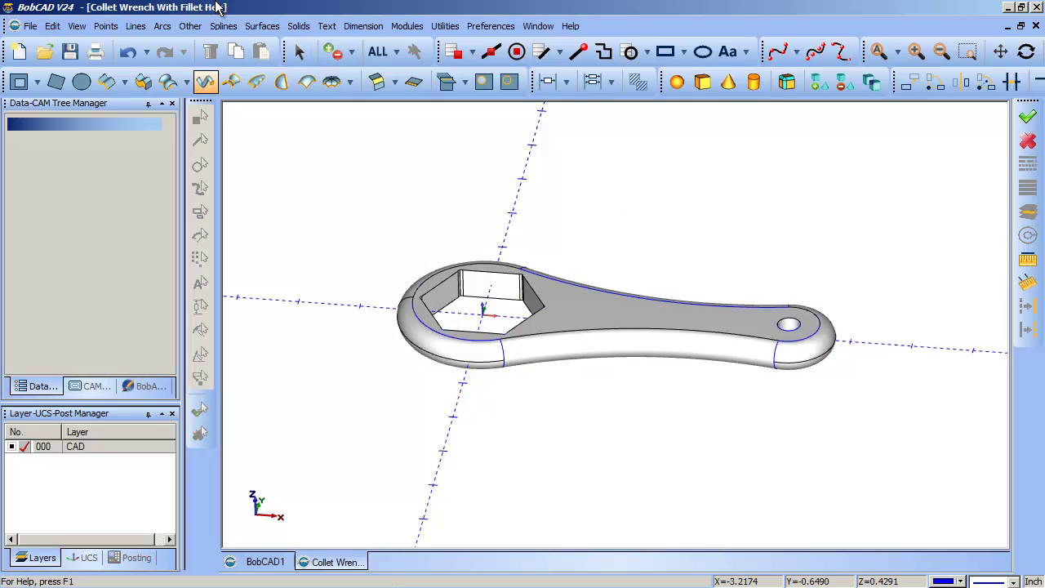
# Step: Blank the wrench solid so only its wireframe edges show
pyautogui.click(76, 26)
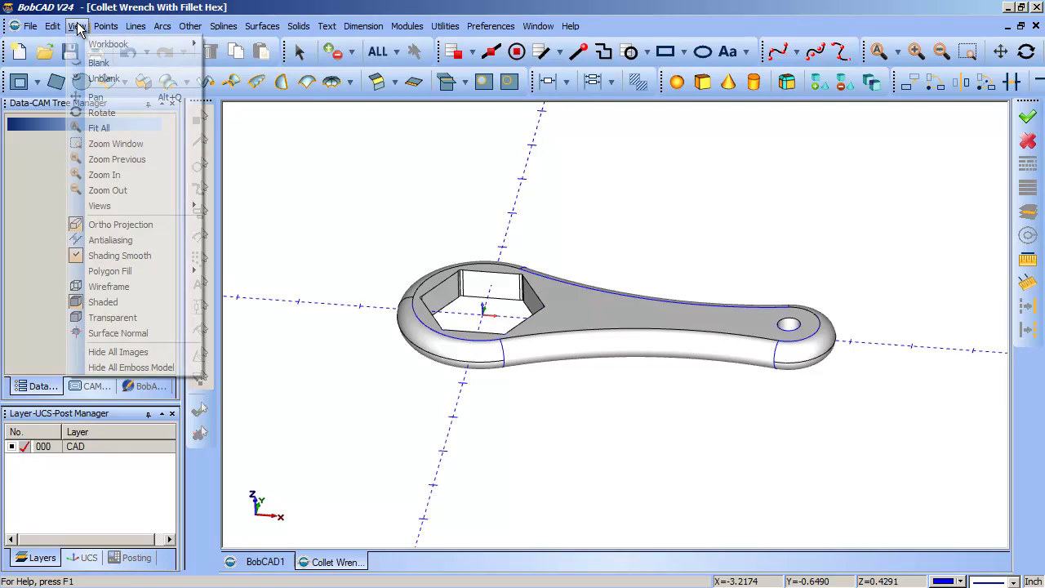
pyautogui.click(98, 64)
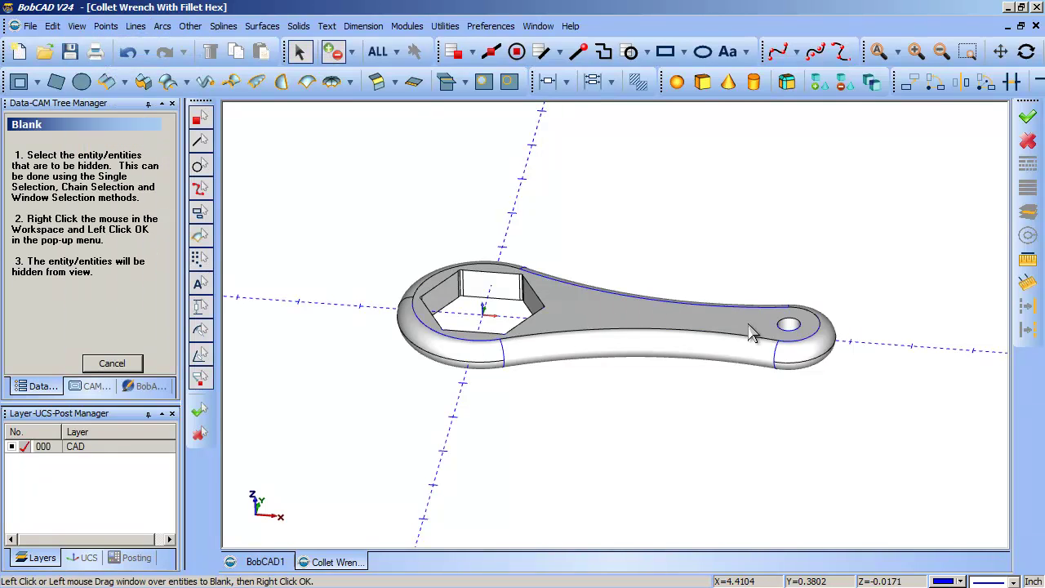
pyautogui.click(626, 303)
pyautogui.press('Return')
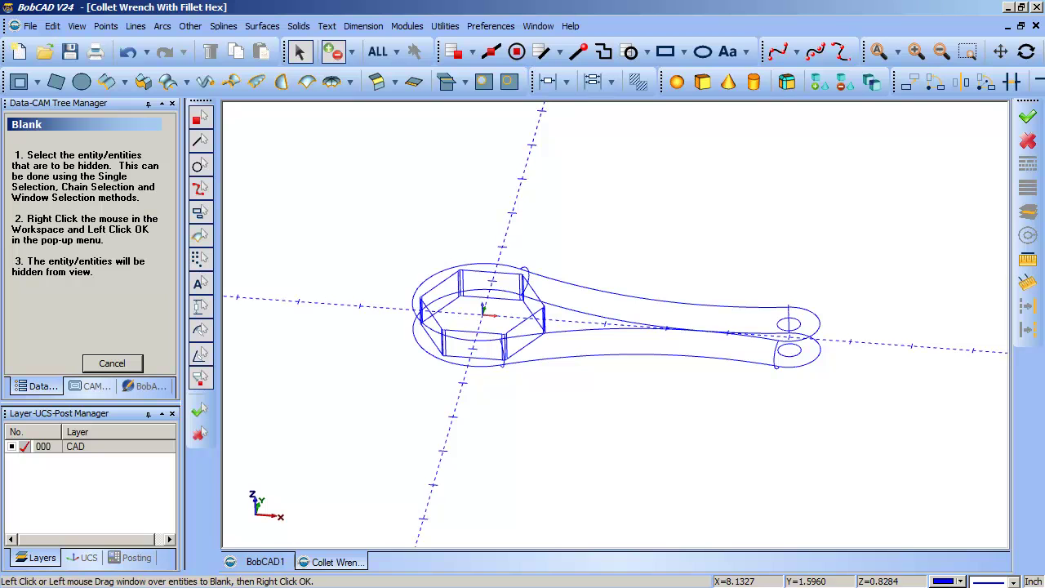
pyautogui.moveTo(695, 343); pyautogui.dragTo(620, 351, button='middle')
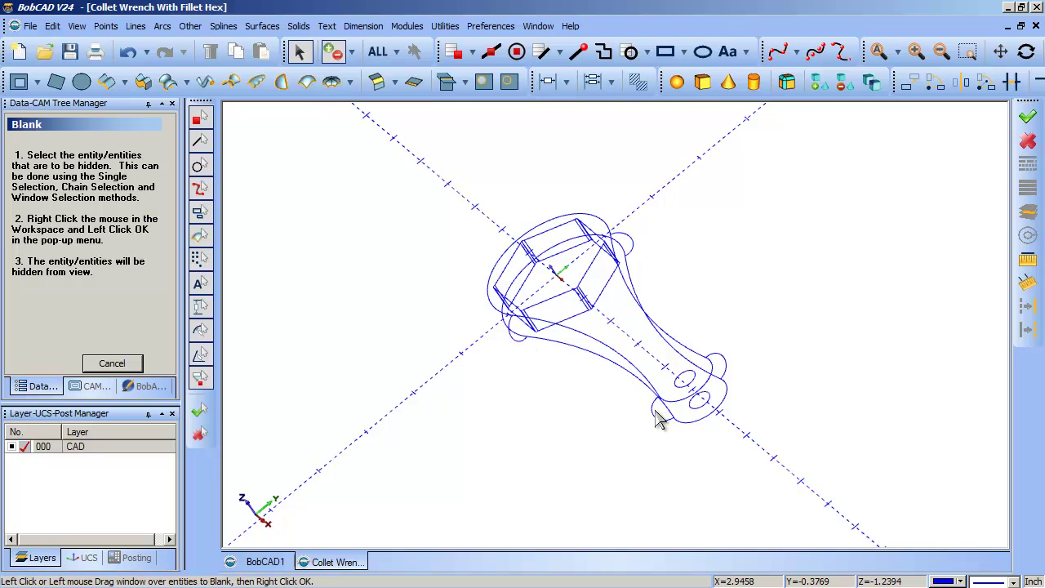
pyautogui.moveTo(665, 429); pyautogui.dragTo(676, 366, button='middle')
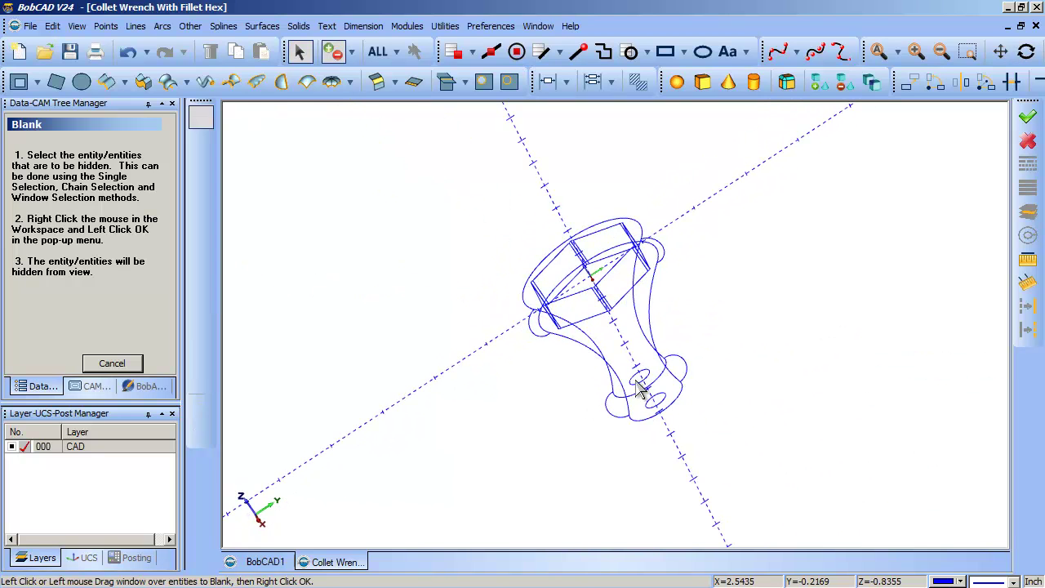
# Step: Measure the small end arc, reading radius 0.2500 spanning 90° to 180°
pyautogui.rightClick(690, 319)
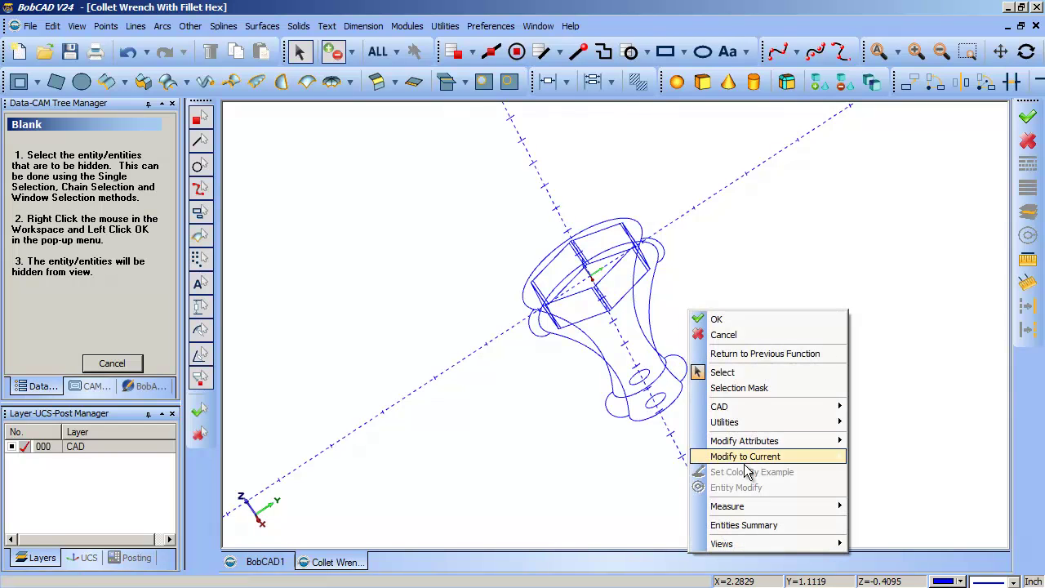
pyautogui.moveTo(743, 503)
pyautogui.click(668, 505)
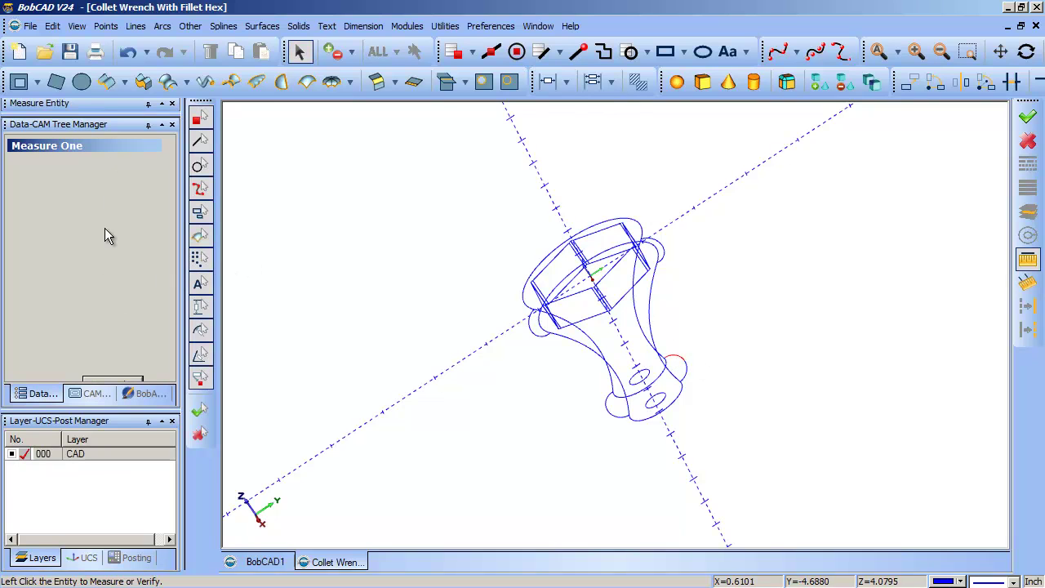
pyautogui.moveTo(99, 414); pyautogui.dragTo(98, 458)
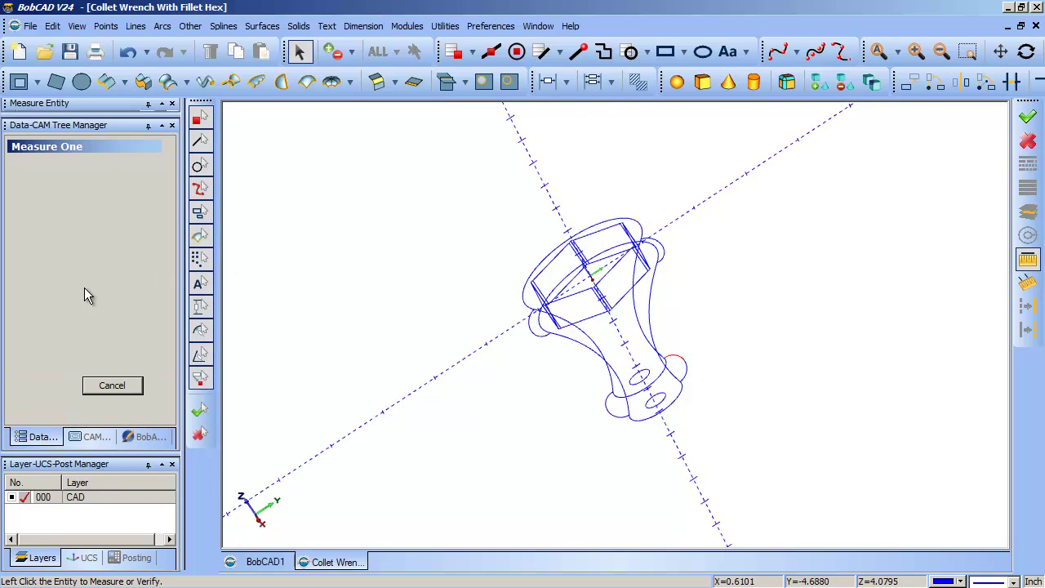
pyautogui.moveTo(81, 119); pyautogui.dragTo(77, 243)
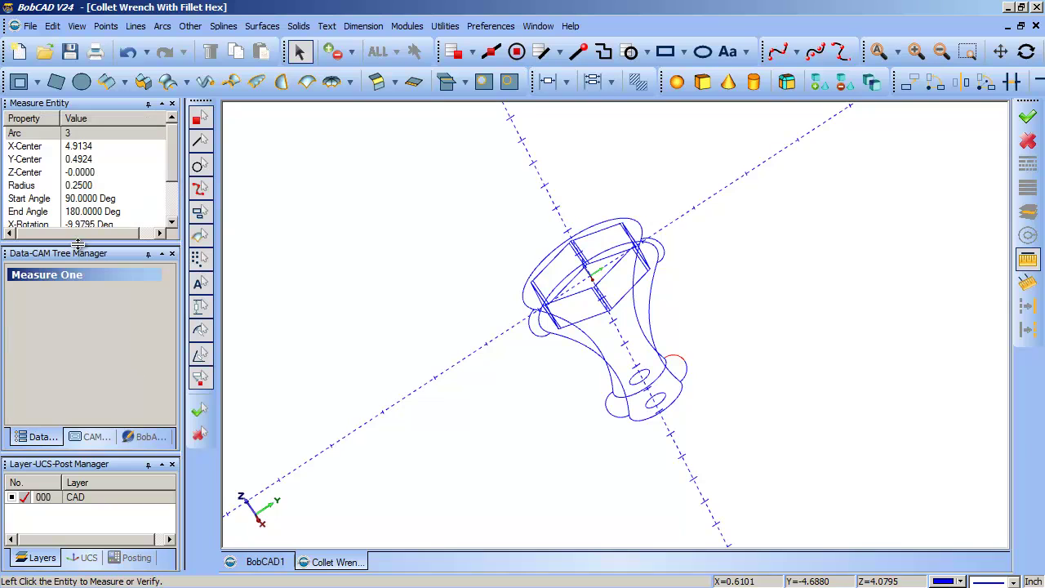
pyautogui.click(172, 104)
# Step: Exit Measure, inspect the wireframe from several angles, and start Translate in Delta mode
pyautogui.click(123, 363)
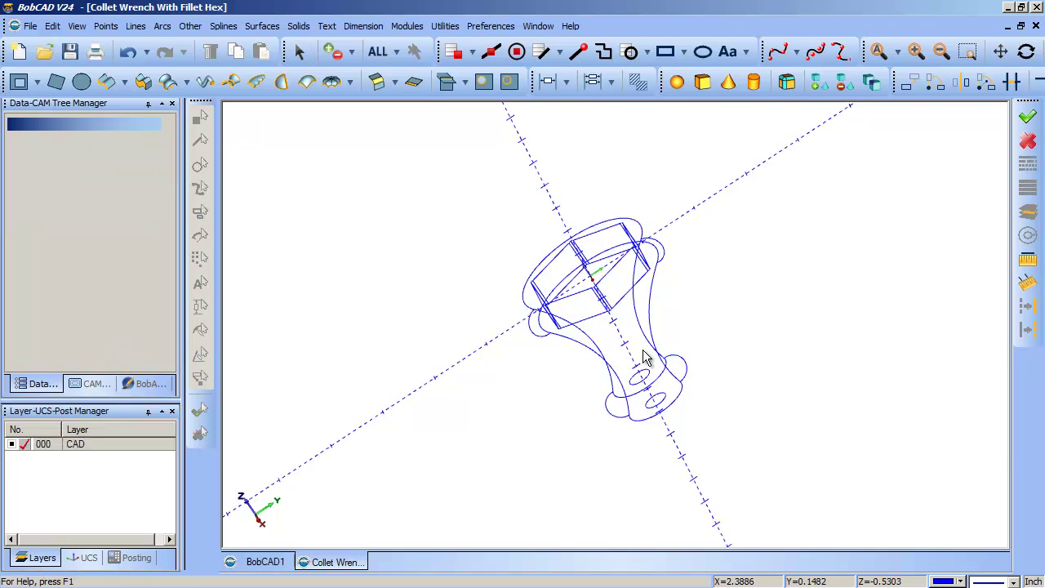
pyautogui.moveTo(645, 359); pyautogui.dragTo(624, 295, button='middle')
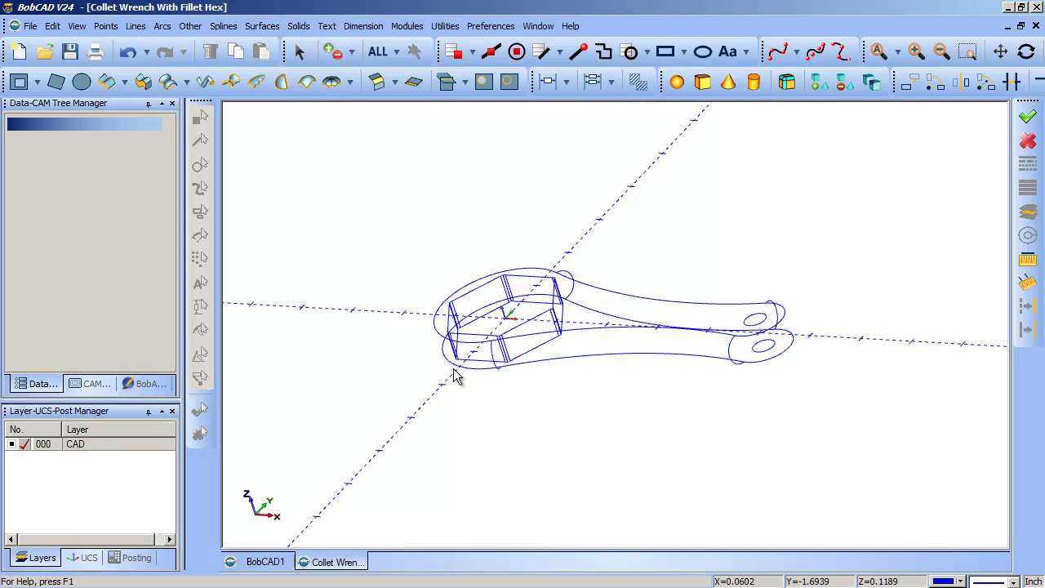
pyautogui.moveTo(731, 356); pyautogui.dragTo(707, 366, button='middle')
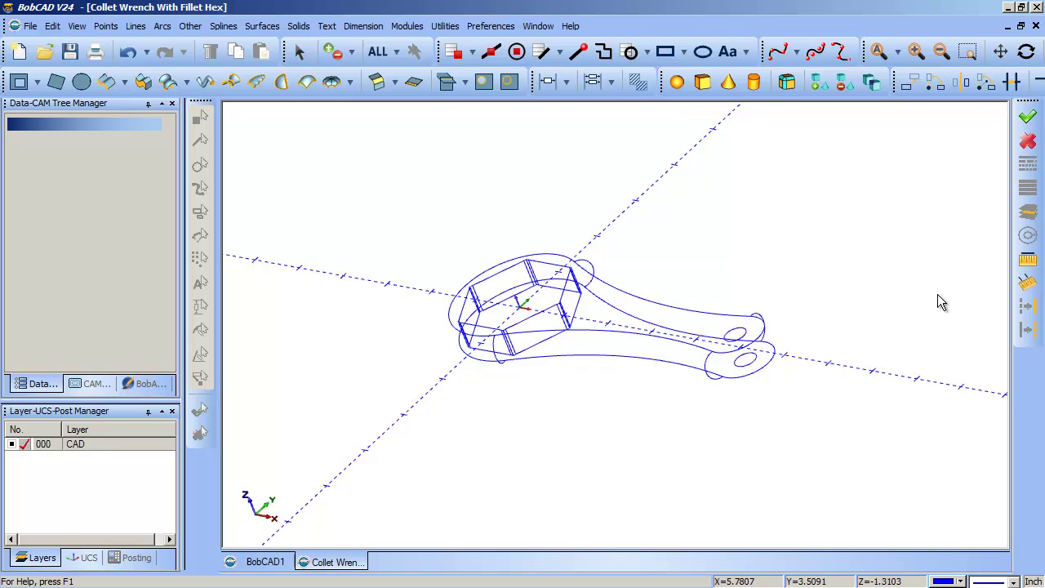
pyautogui.moveTo(474, 440); pyautogui.dragTo(544, 396, button='middle')
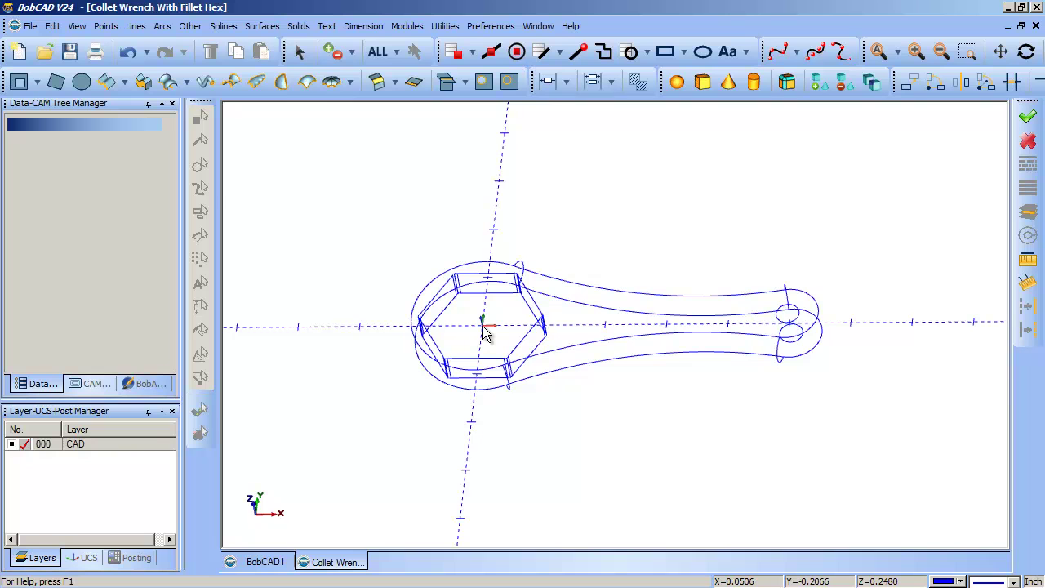
pyautogui.click(911, 82)
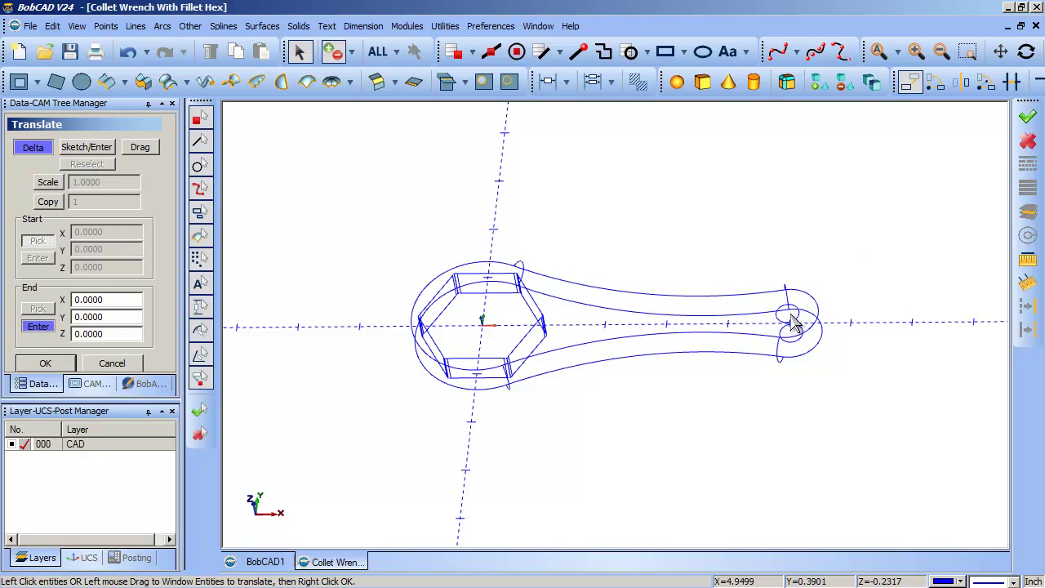
# Step: Translate all wrench entities so the small hole's centre lands on the origin
pyautogui.click(80, 152)
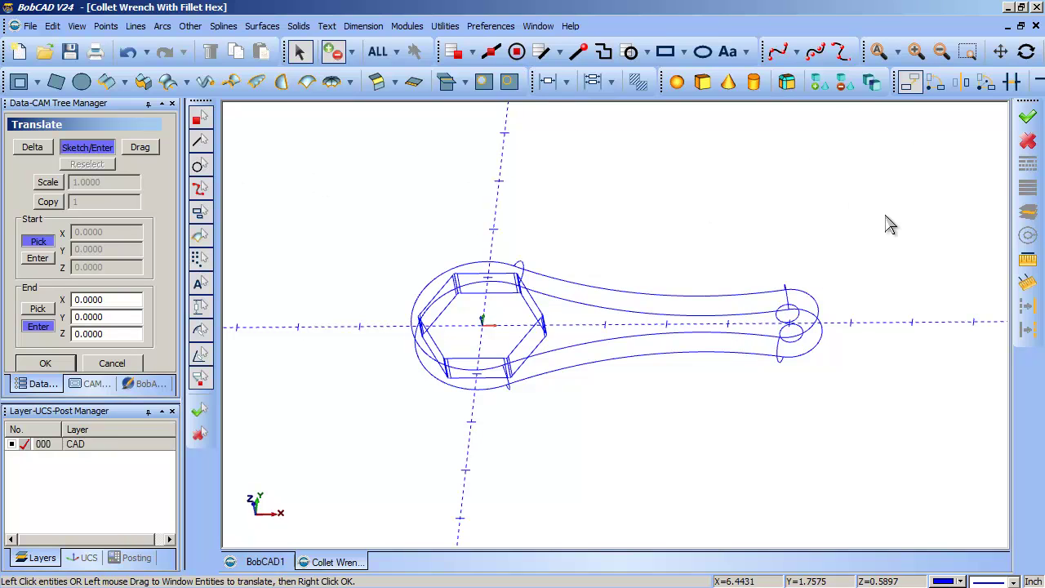
pyautogui.moveTo(920, 194); pyautogui.dragTo(326, 445)
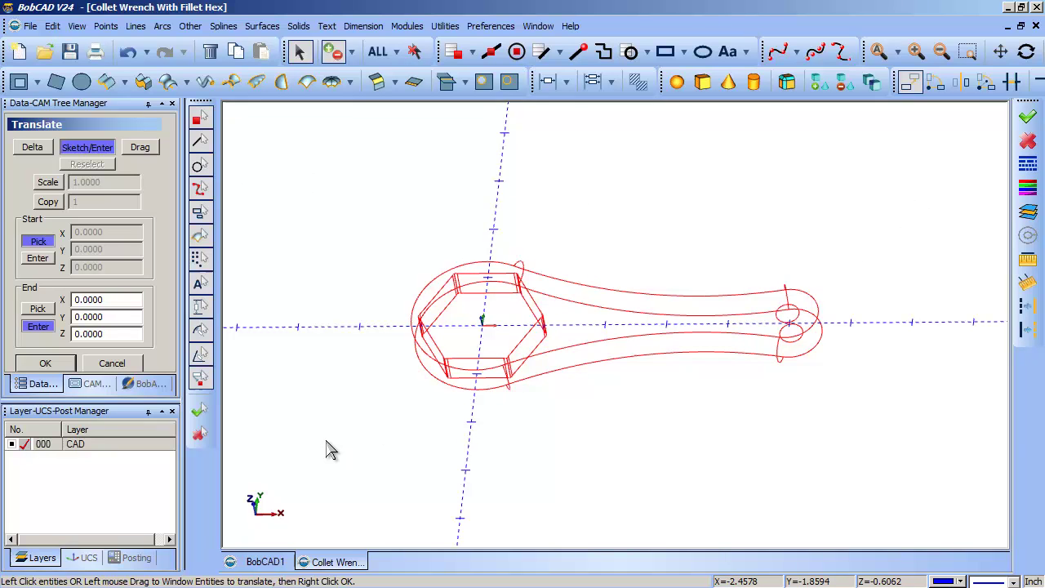
pyautogui.rightClick(327, 448)
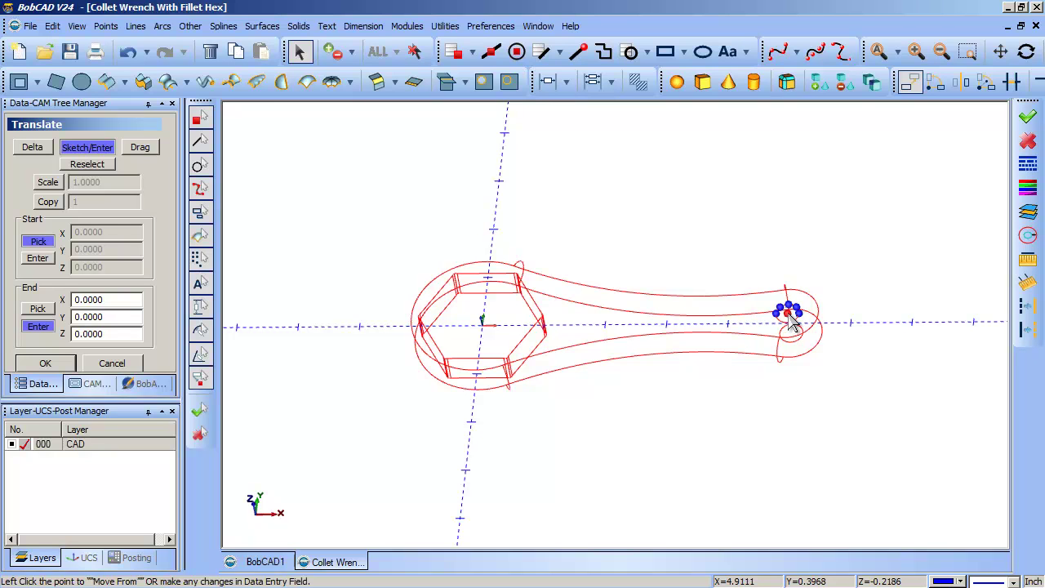
pyautogui.click(789, 321)
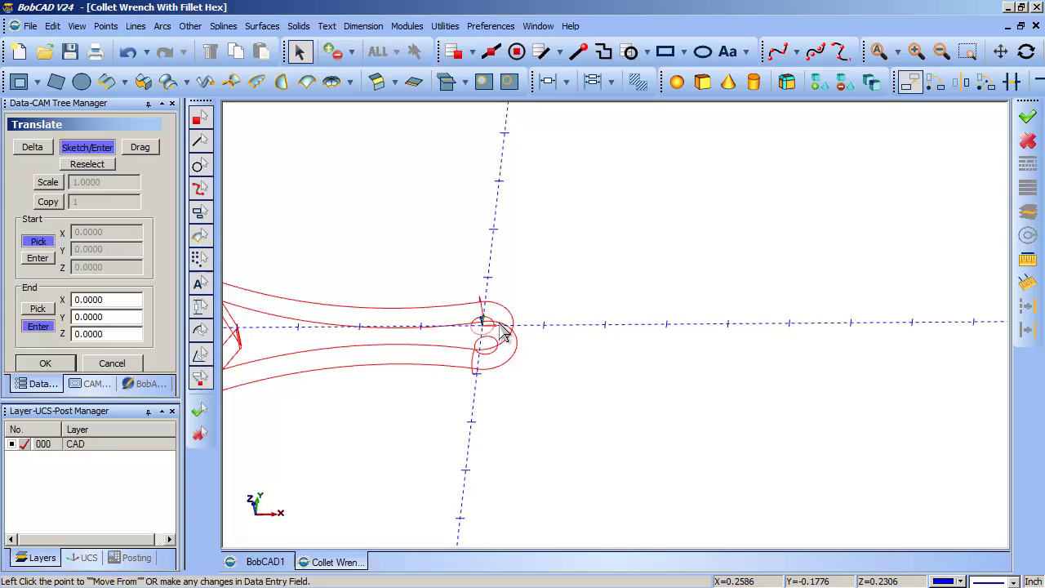
pyautogui.moveTo(497, 346); pyautogui.dragTo(727, 384, button='middle')
pyautogui.click(114, 364)
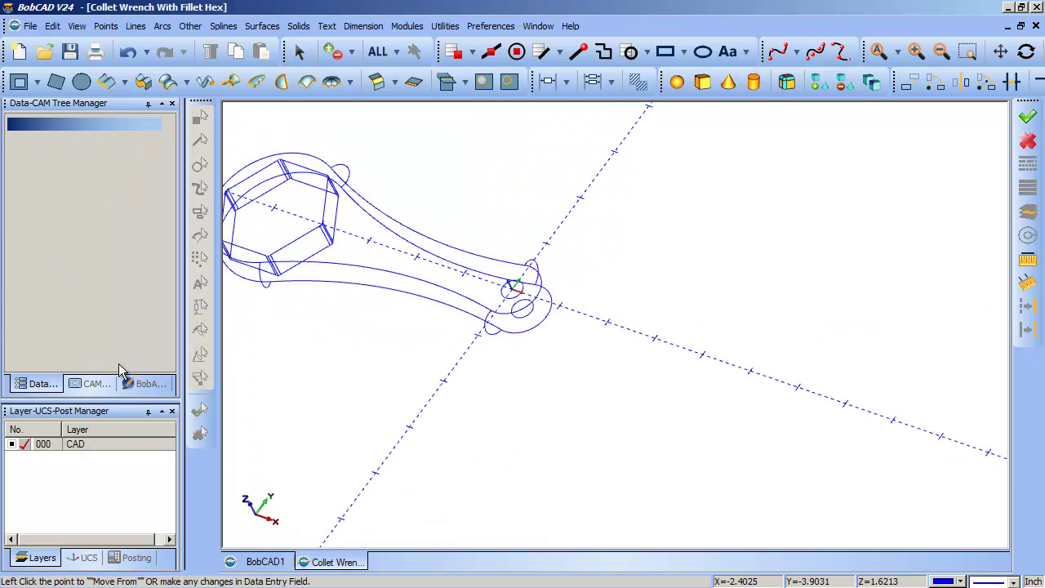
# Step: Rotate the entire wrench 180° about Z around the small circle's centre
pyautogui.click(936, 82)
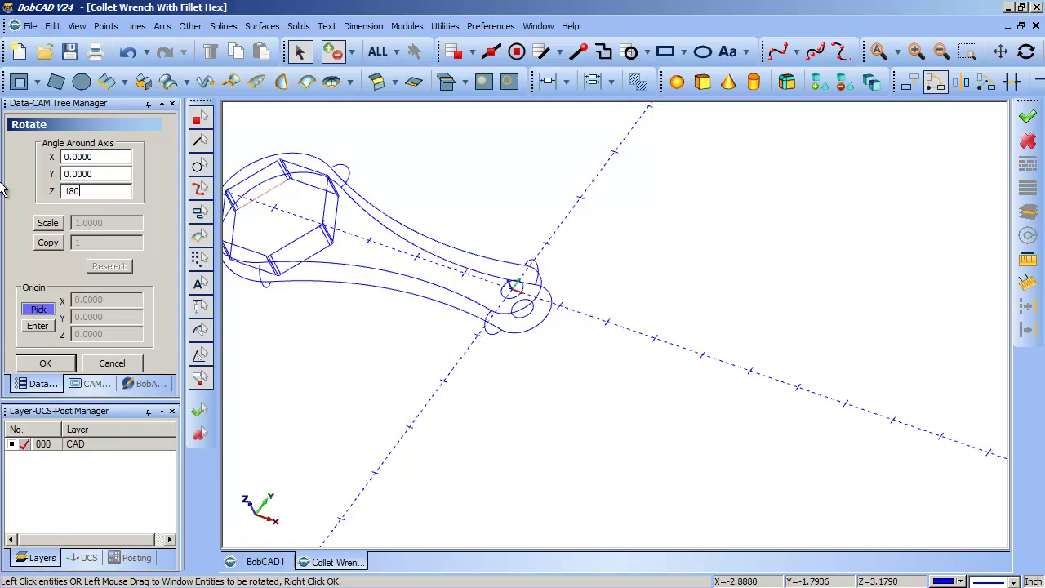
pyautogui.press('Tab')
pyautogui.scroll(-3, 490, 249)
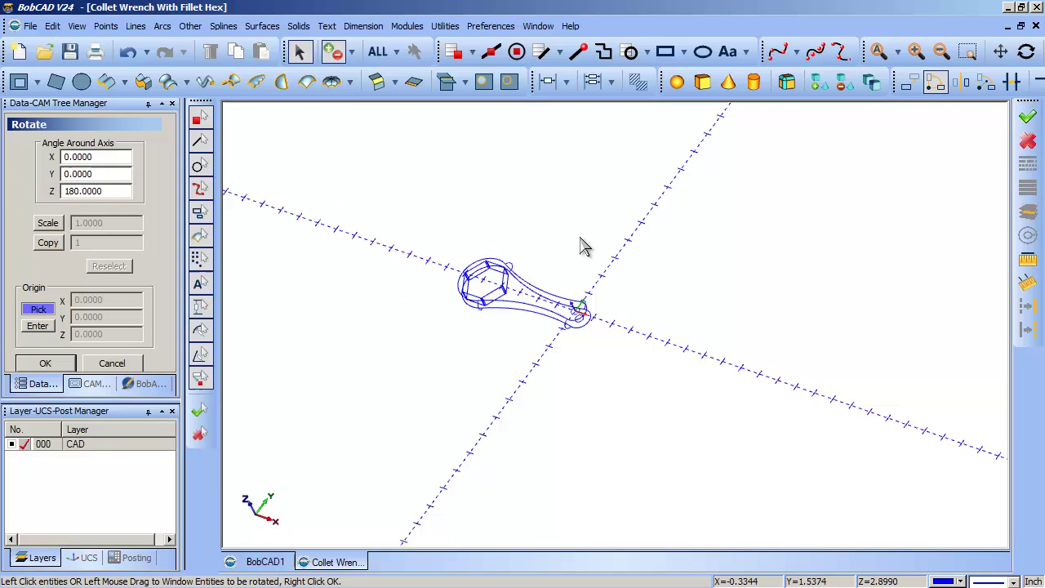
pyautogui.moveTo(687, 199); pyautogui.dragTo(371, 395)
pyautogui.rightClick(571, 384)
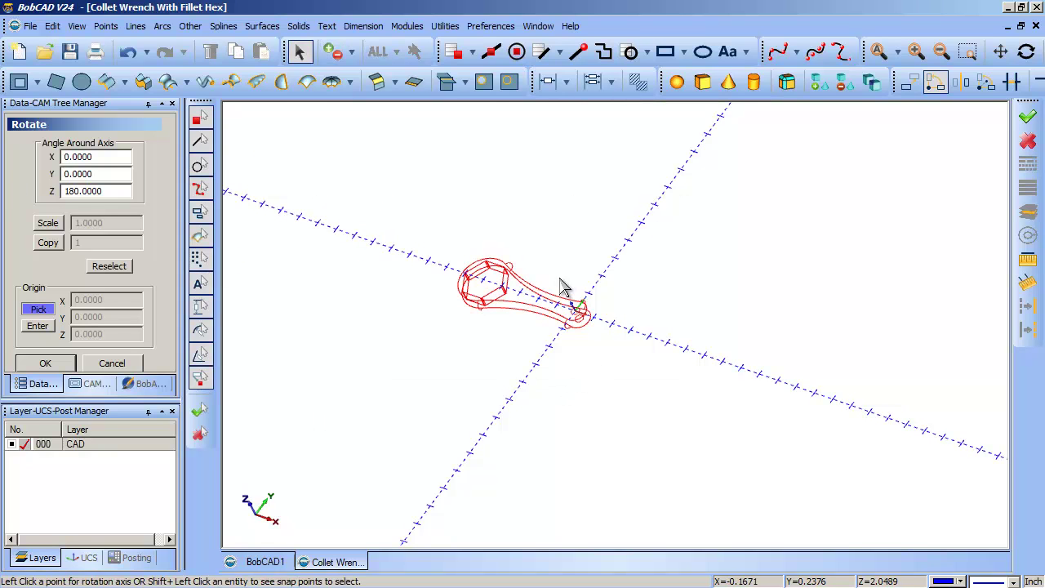
pyautogui.scroll(3, 632, 343)
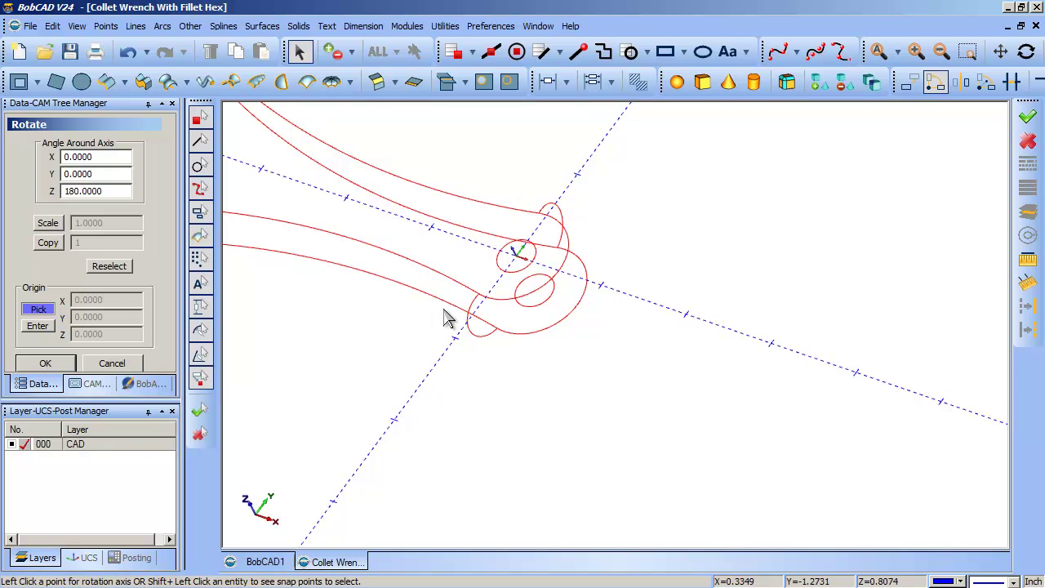
pyautogui.keyDown('shift'); pyautogui.click(511, 272); pyautogui.keyUp('shift')
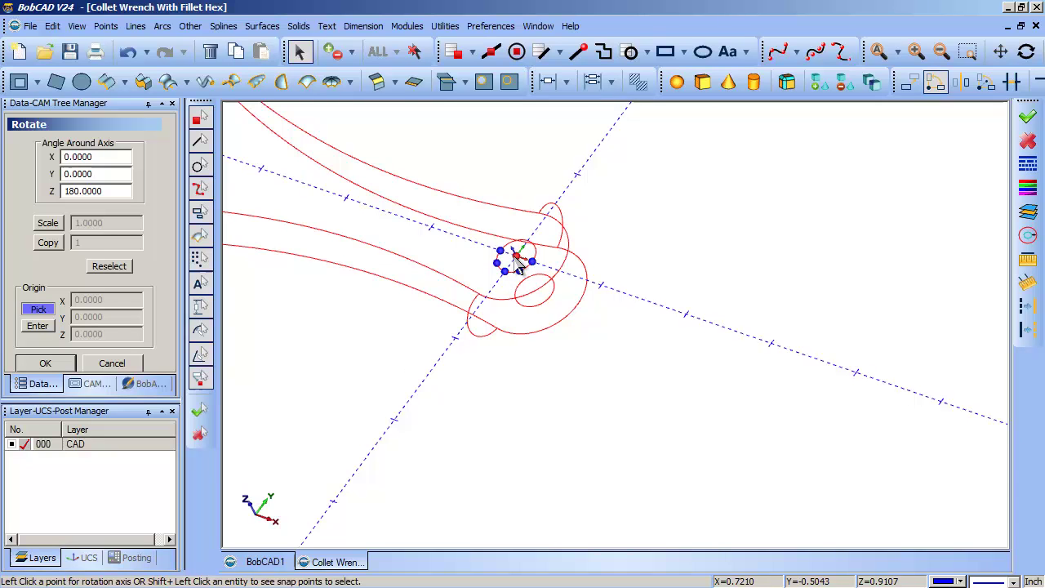
pyautogui.click(516, 257)
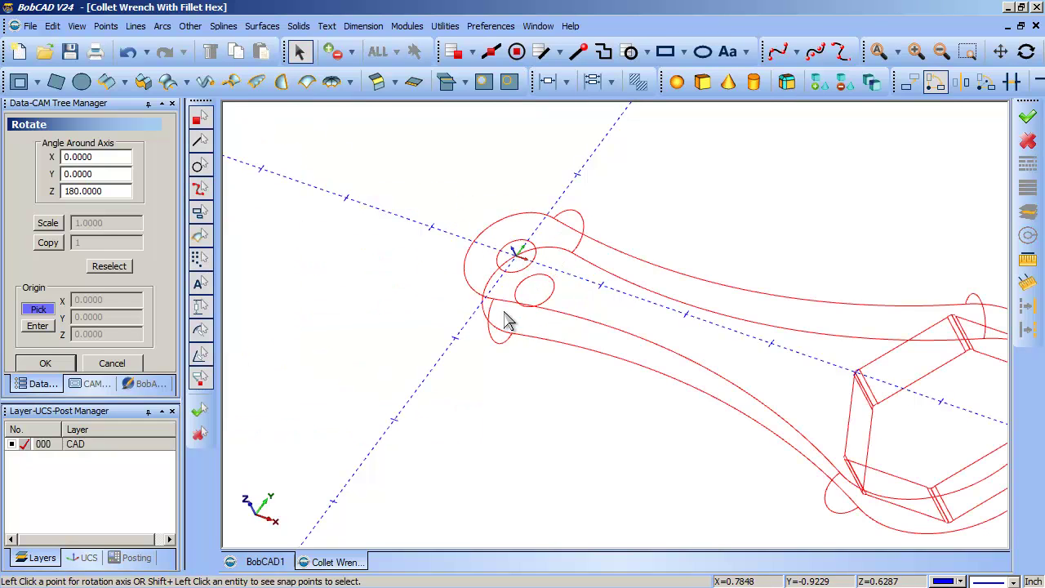
pyautogui.moveTo(506, 320); pyautogui.dragTo(515, 357, button='middle')
pyautogui.scroll(-4, 665, 365)
pyautogui.scroll(-2, 663, 364)
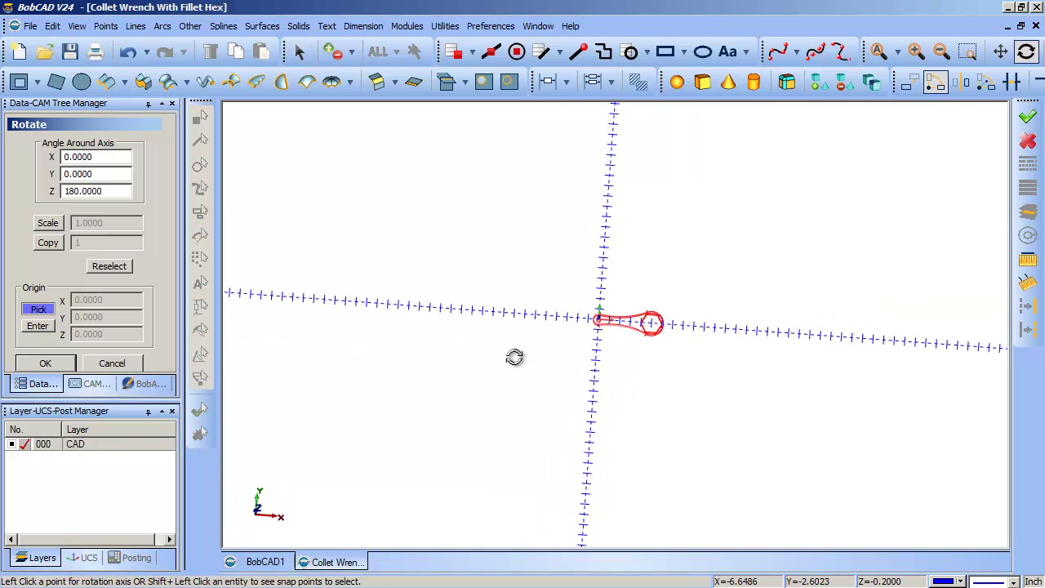
pyautogui.click(105, 365)
# Step: Orbit back toward a top view and select Turning Stock in the CAM tree
pyautogui.moveTo(480, 448); pyautogui.dragTo(665, 416, button='middle')
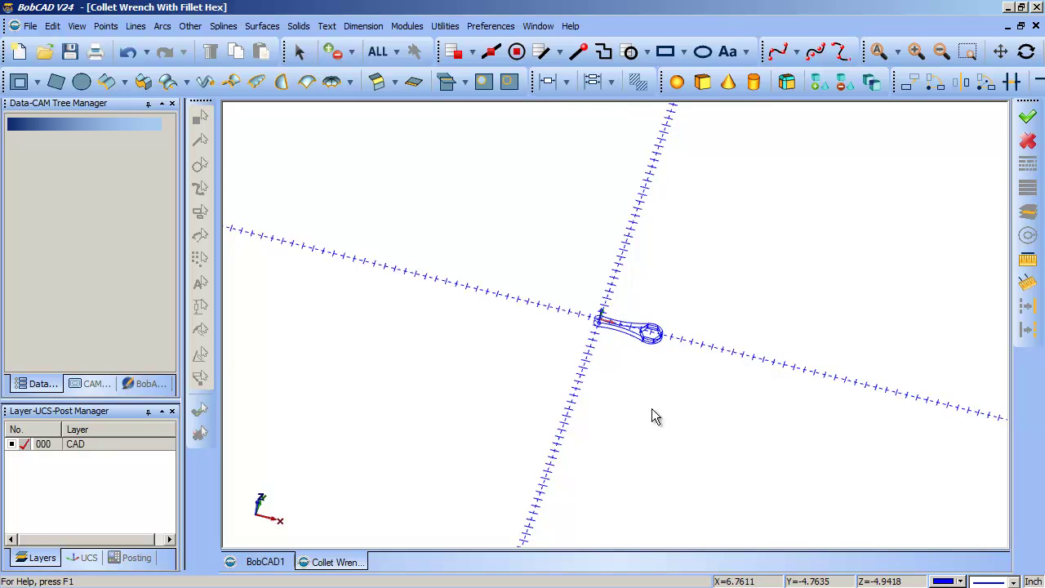
pyautogui.moveTo(653, 417)
pyautogui.mouseDown(button='middle')
pyautogui.moveTo(696, 450)
pyautogui.moveTo(661, 415)
pyautogui.mouseUp(button='middle')
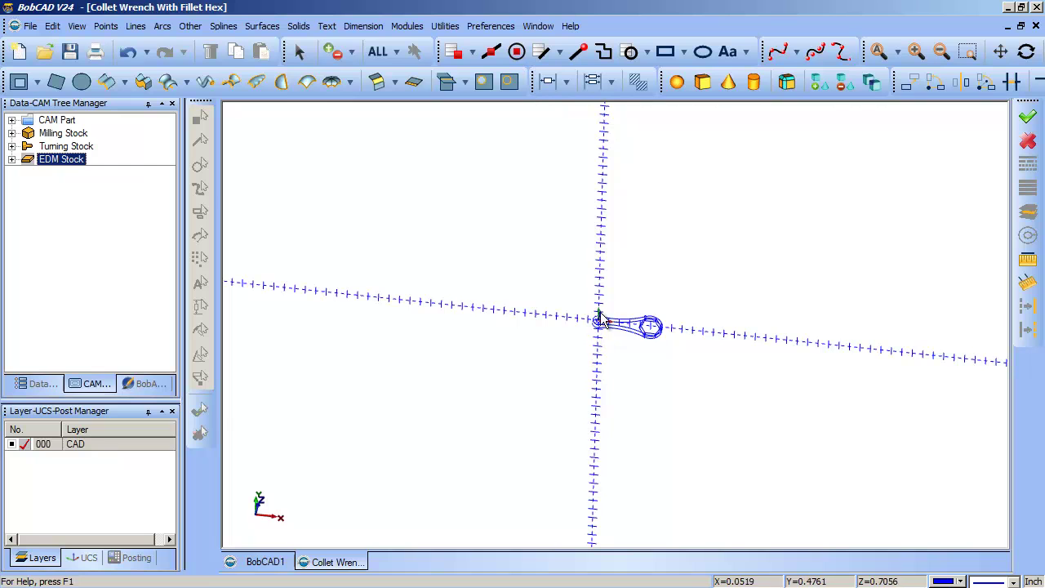
pyautogui.keyDown('ctrl'); pyautogui.click(73, 152); pyautogui.keyUp('ctrl')
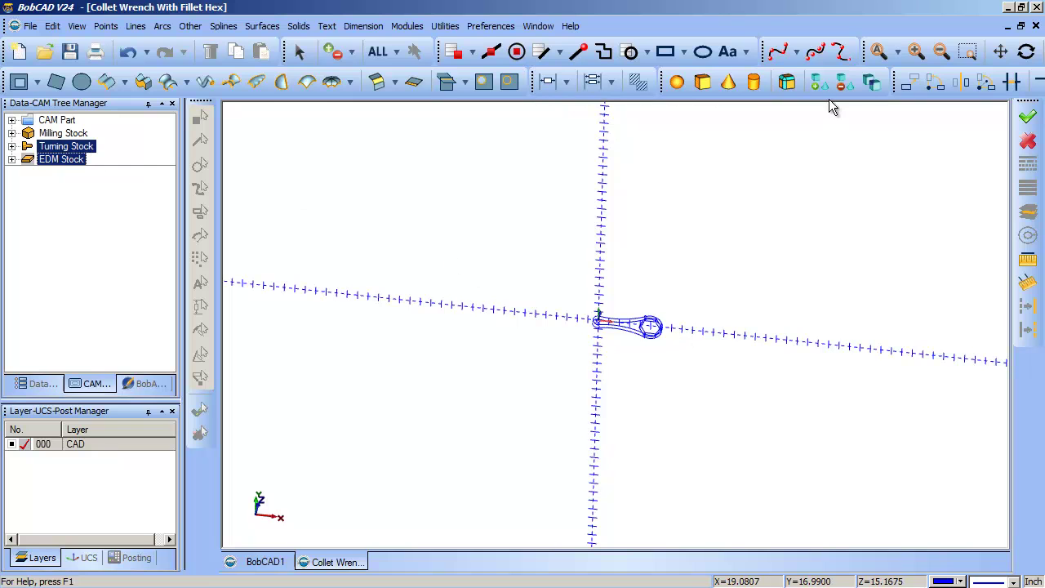
# Step: Translate the whole wrench by a delta of X 3 and Y 2
pyautogui.click(910, 82)
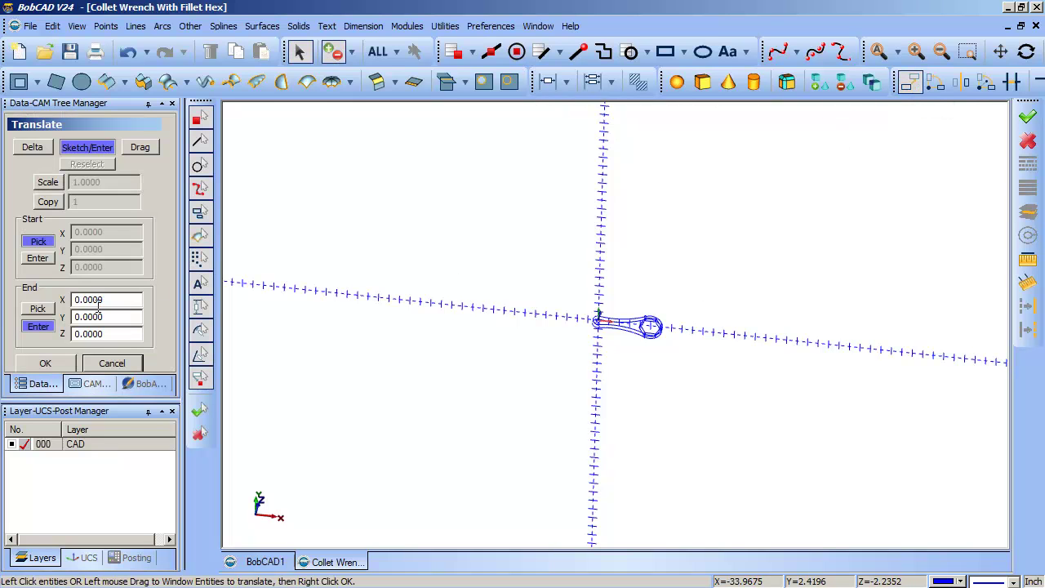
pyautogui.click(34, 147)
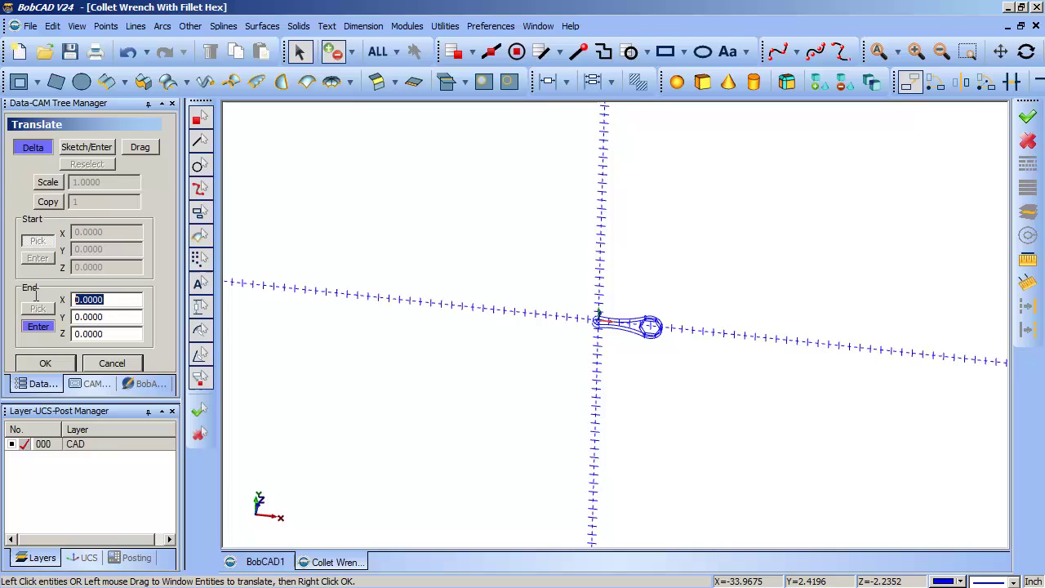
pyautogui.write('3')
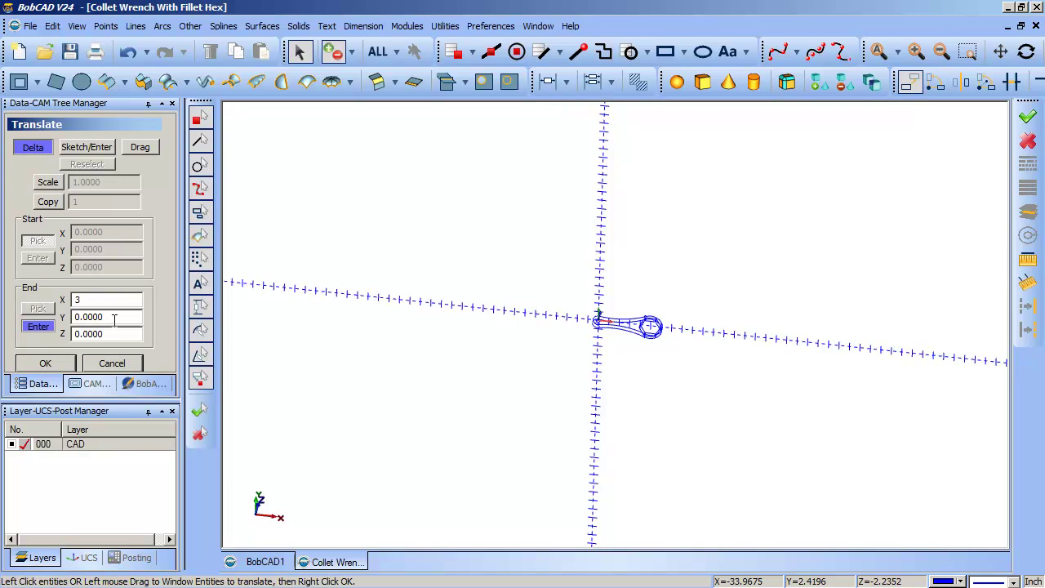
pyautogui.write('2')
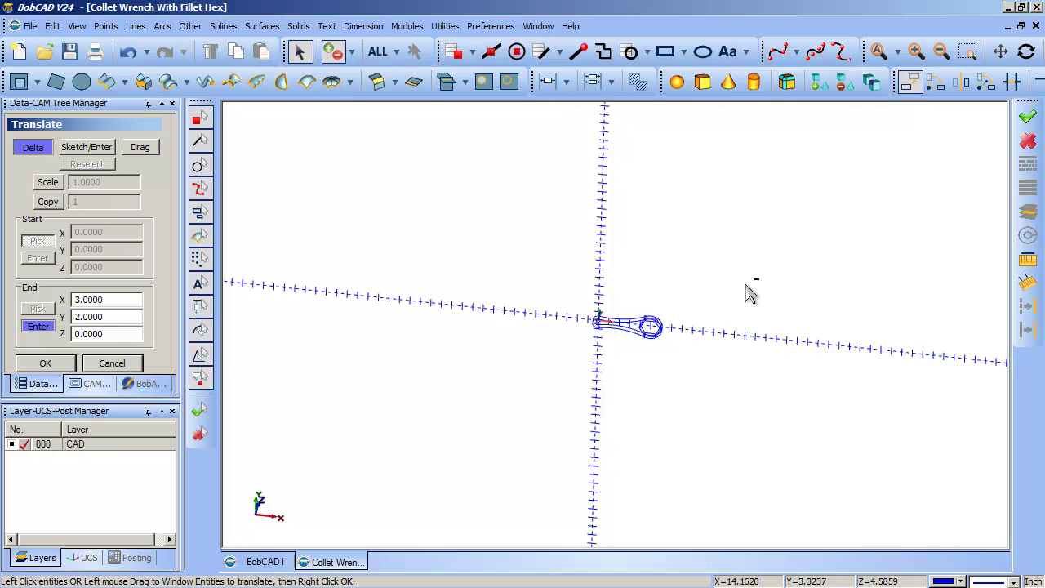
pyautogui.moveTo(758, 279); pyautogui.dragTo(464, 383)
pyautogui.click(55, 365)
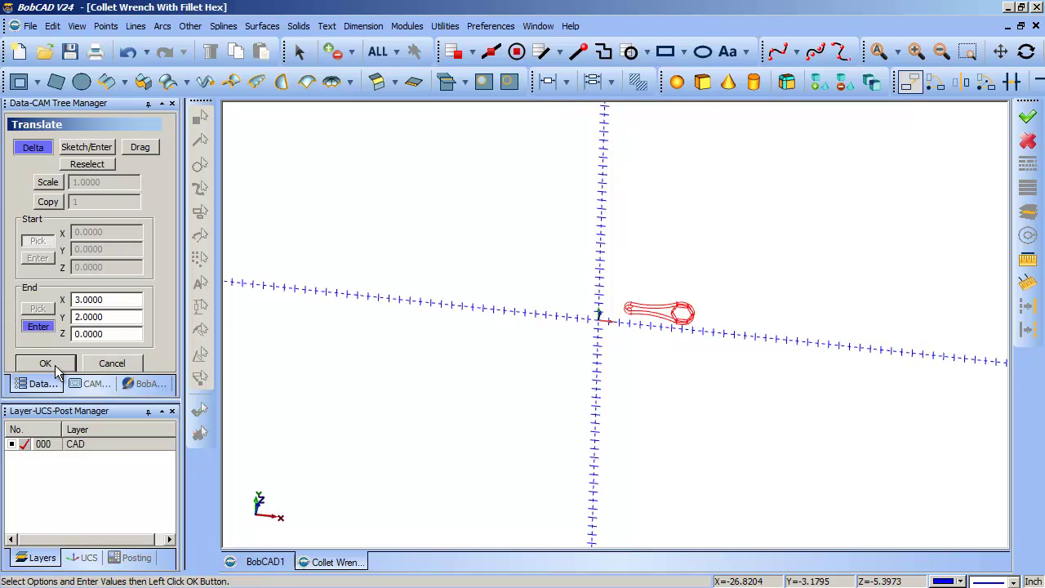
pyautogui.click(106, 364)
pyautogui.moveTo(572, 360); pyautogui.dragTo(755, 396, button='middle')
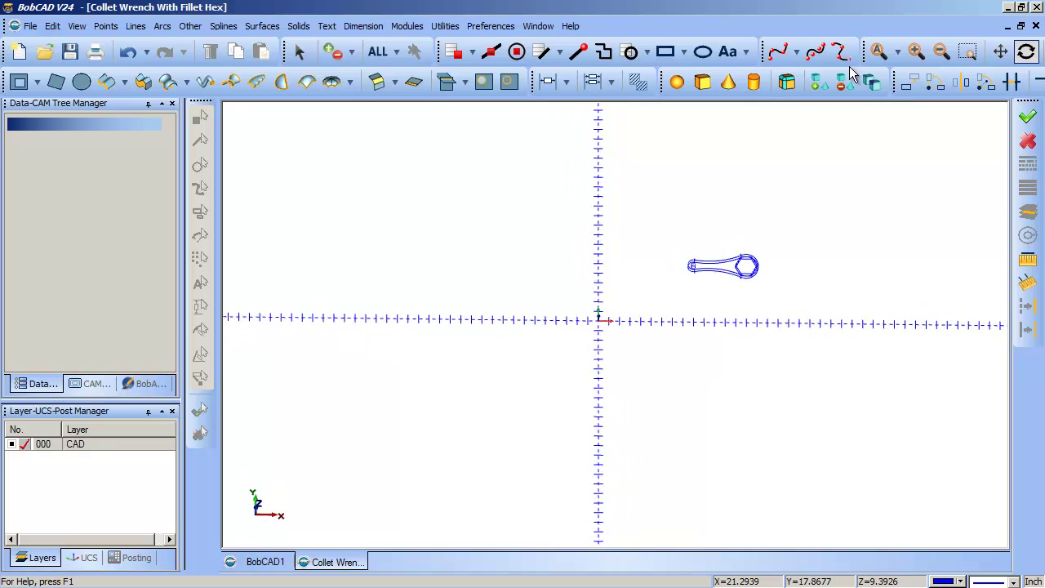
# Step: Switch to Top view and sketch a rectangle around the wrench
pyautogui.click(76, 26)
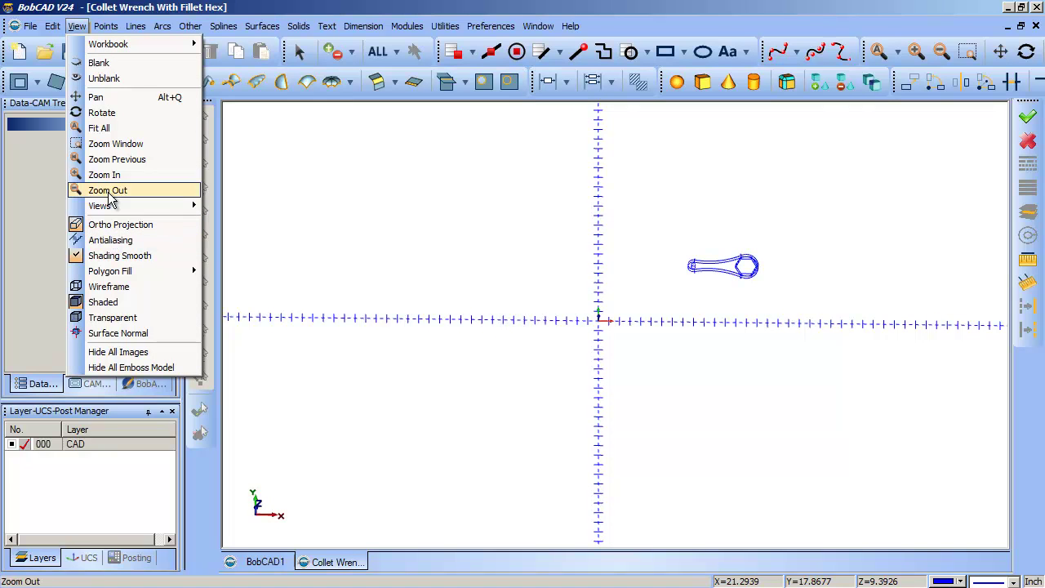
pyautogui.moveTo(112, 208)
pyautogui.click(222, 205)
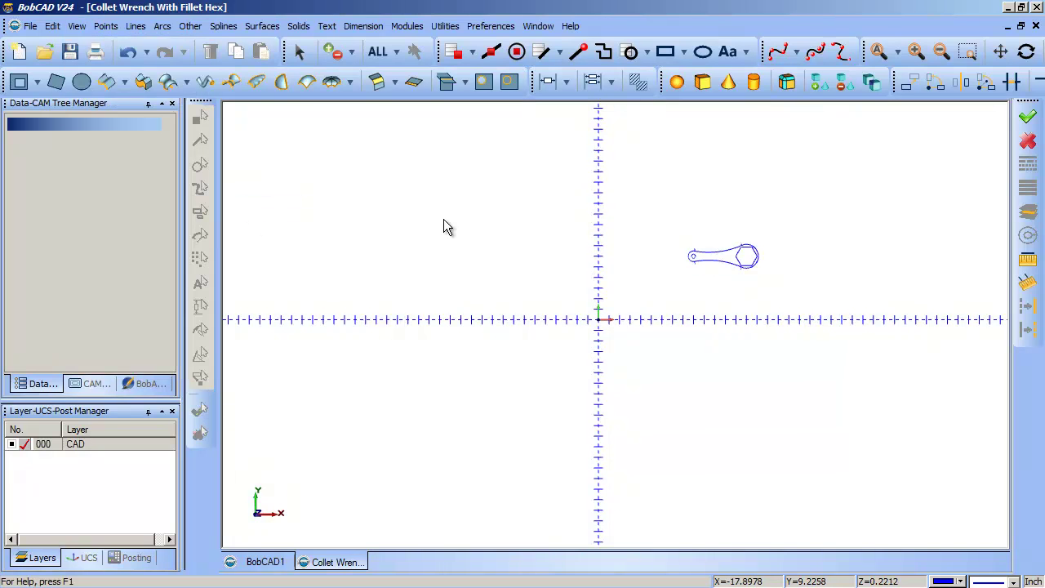
pyautogui.click(664, 52)
pyautogui.click(85, 179)
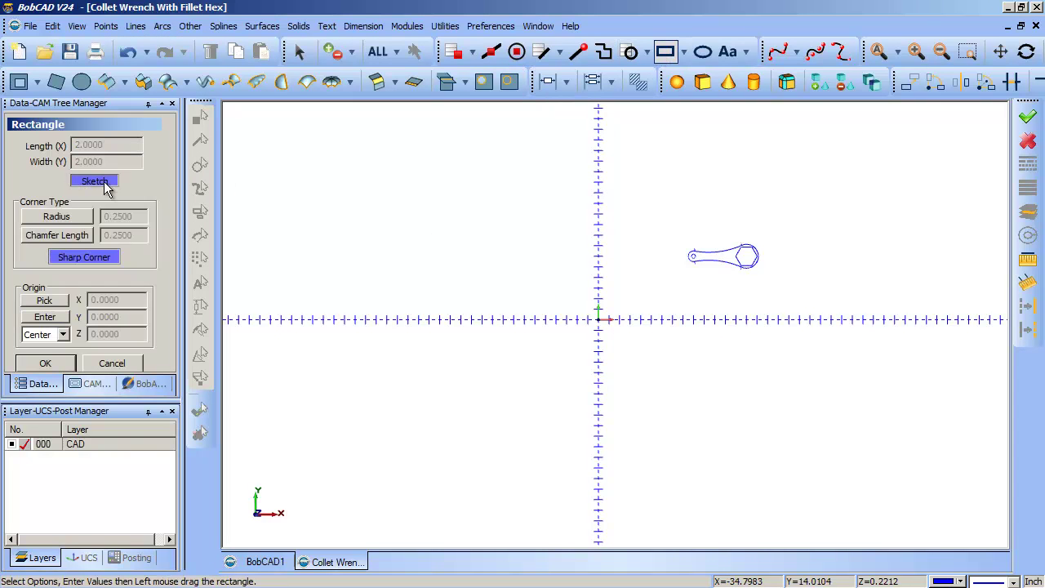
pyautogui.moveTo(667, 213); pyautogui.dragTo(786, 295)
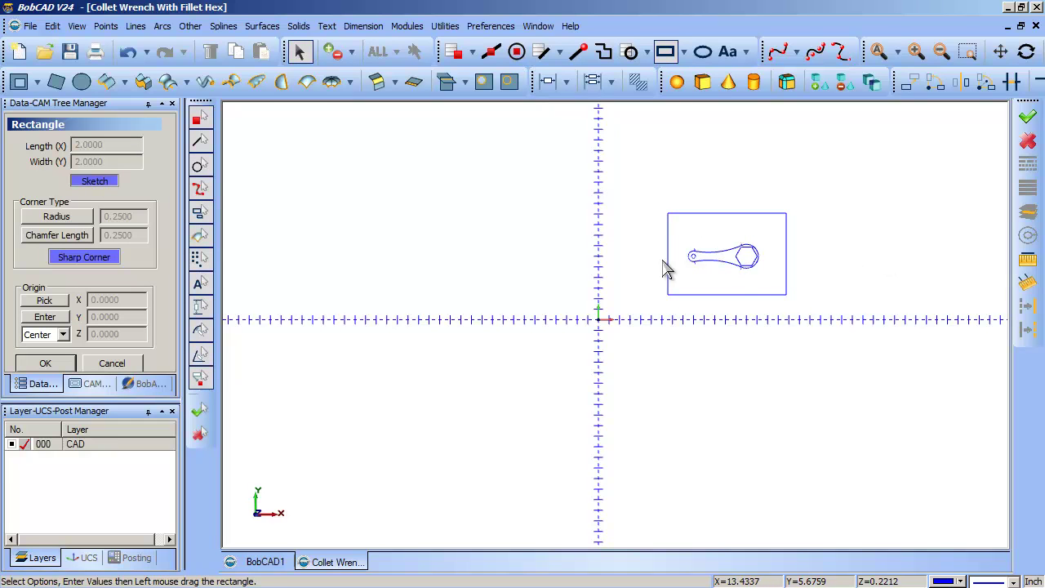
# Step: Re-select the Milling Stock geometry as the drawn rectangle, creating the stock block
pyautogui.click(110, 363)
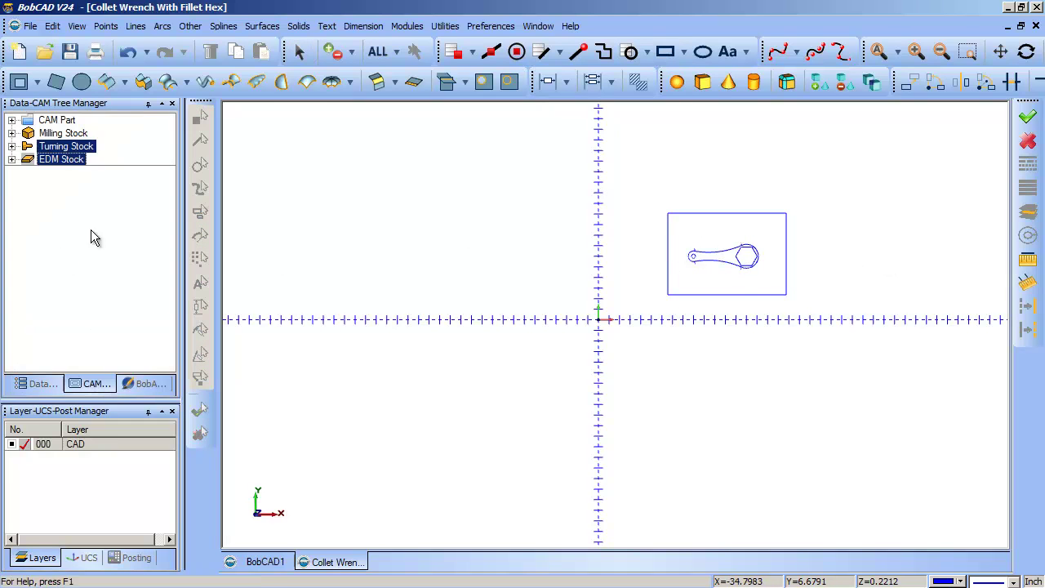
pyautogui.click(12, 133)
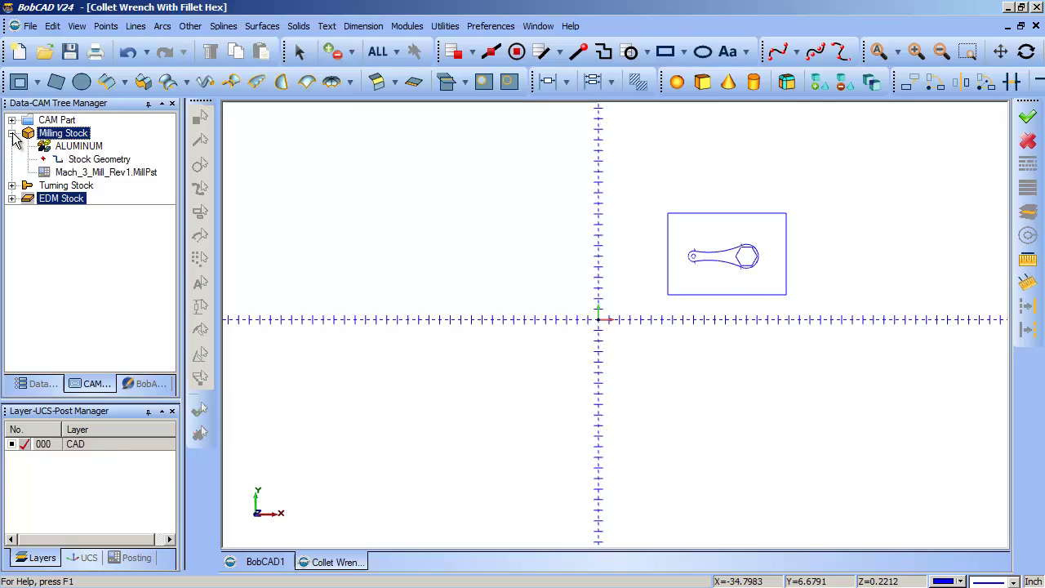
pyautogui.click(86, 158)
pyautogui.rightClick(76, 159)
pyautogui.click(100, 165)
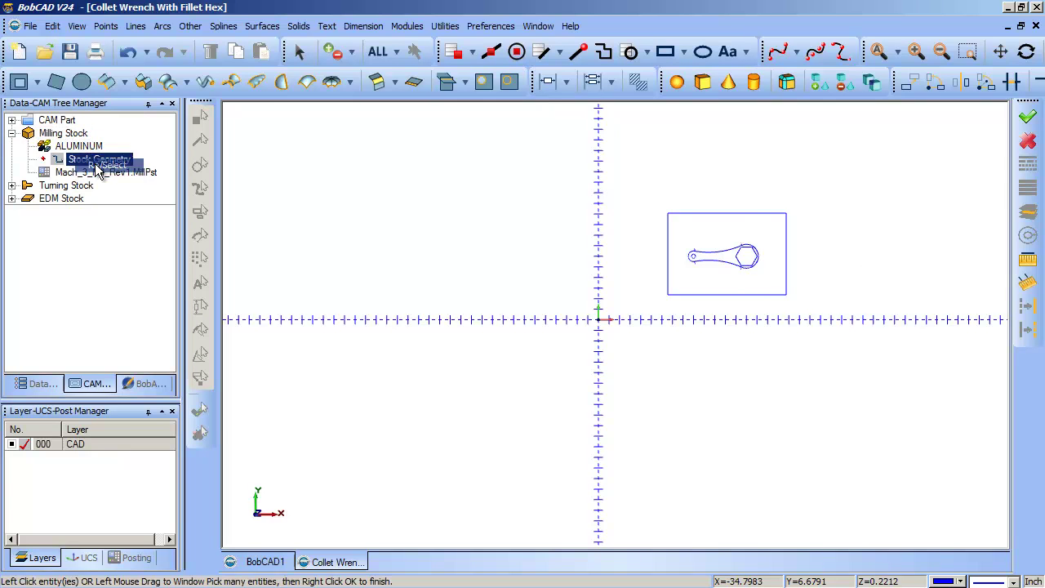
pyautogui.click(764, 221)
pyautogui.moveTo(730, 299); pyautogui.dragTo(646, 407, button='middle')
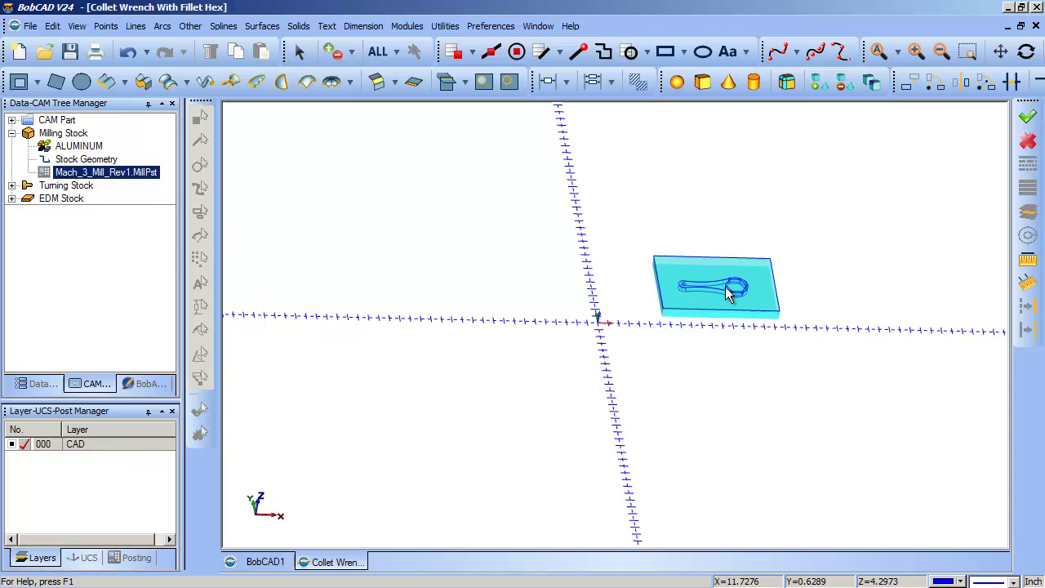
# Step: Check the ALUMINUM material entry in the tree, then select Milling Stock
pyautogui.click(39, 187)
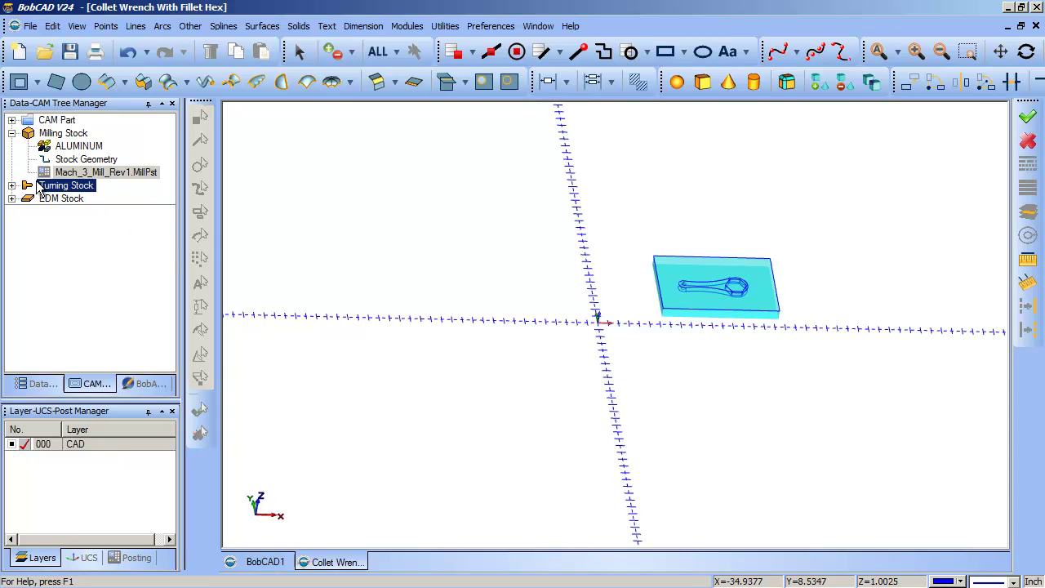
pyautogui.press('Up')
pyautogui.press('Up')
pyautogui.press('Up')
pyautogui.press('Up')
pyautogui.press('Down')
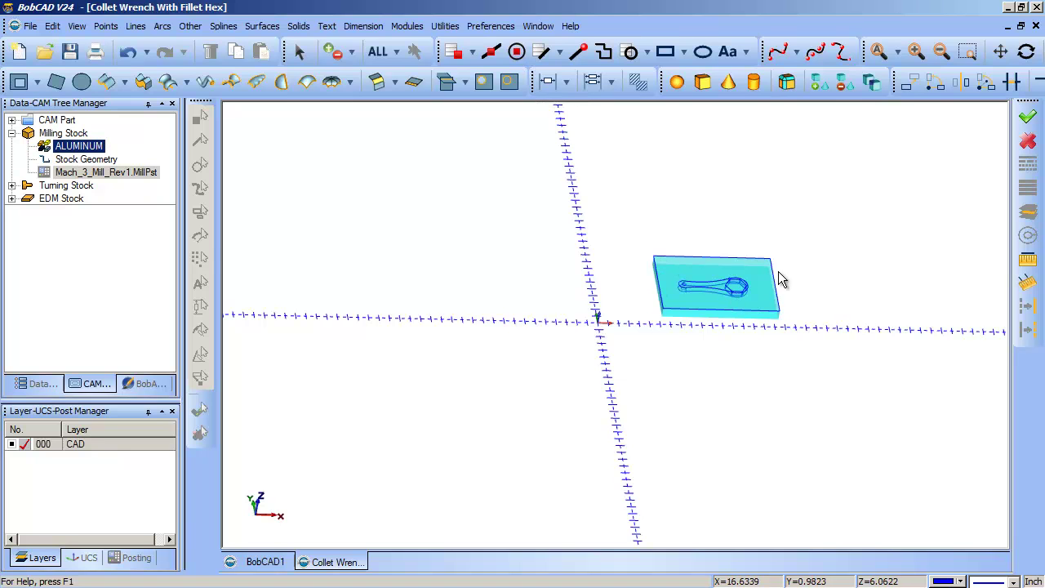
pyautogui.click(63, 133)
# Step: Add a Mill 2 Axis Profiling feature to the aluminum stock with posting work offset # 3
pyautogui.rightClick(59, 136)
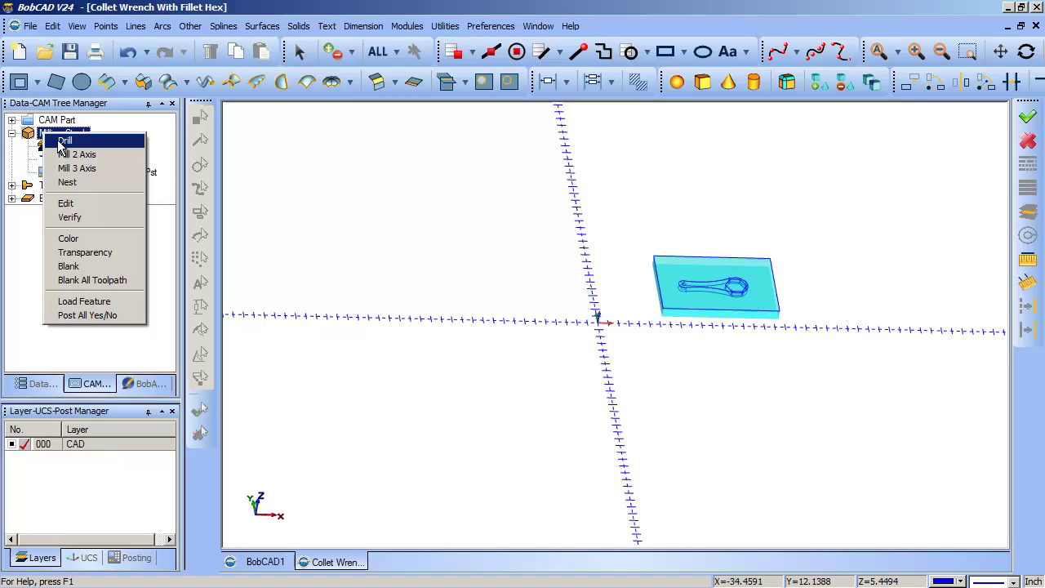
pyautogui.click(66, 155)
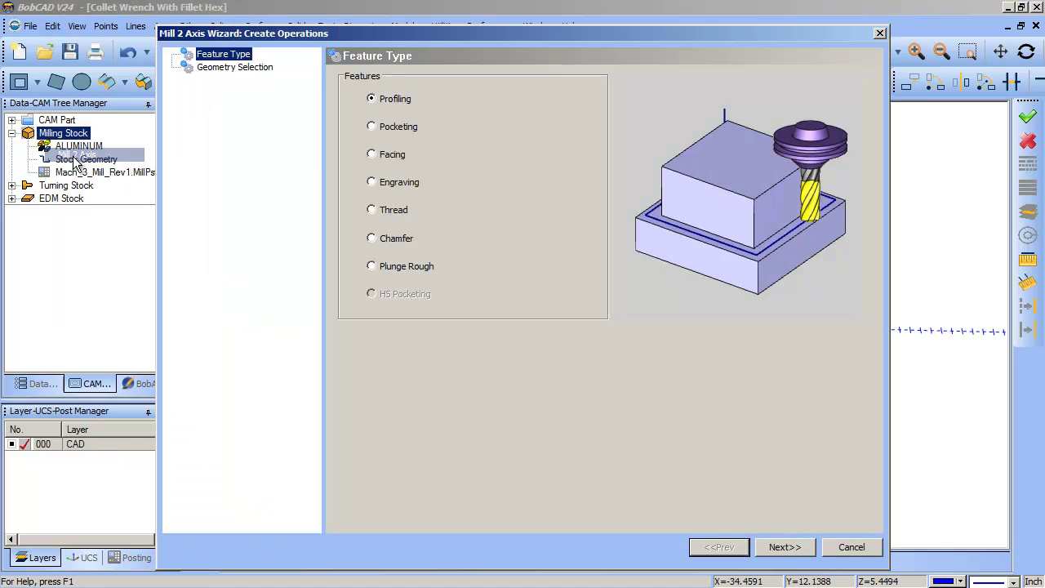
pyautogui.click(803, 551)
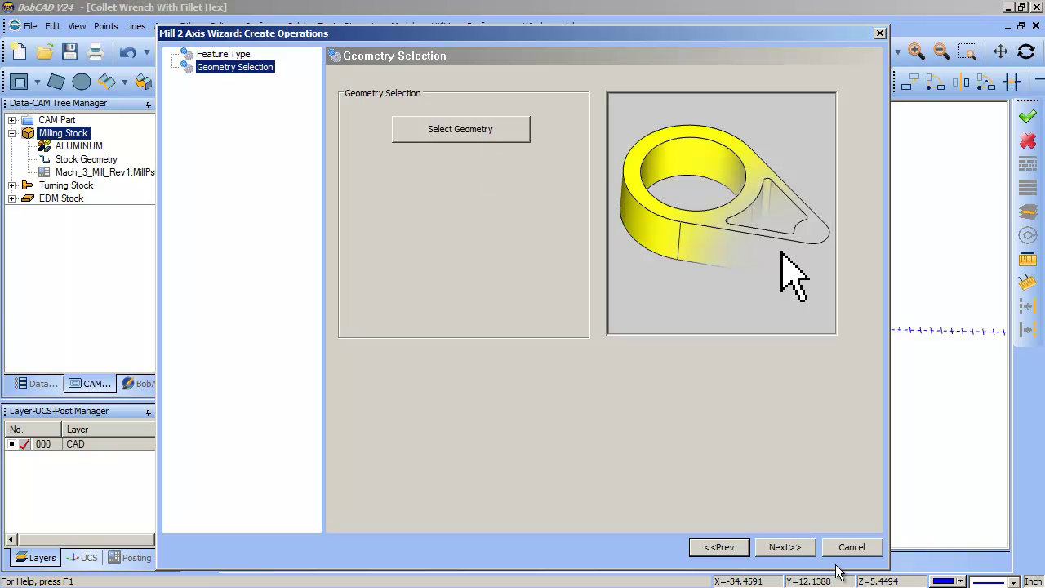
pyautogui.click(803, 551)
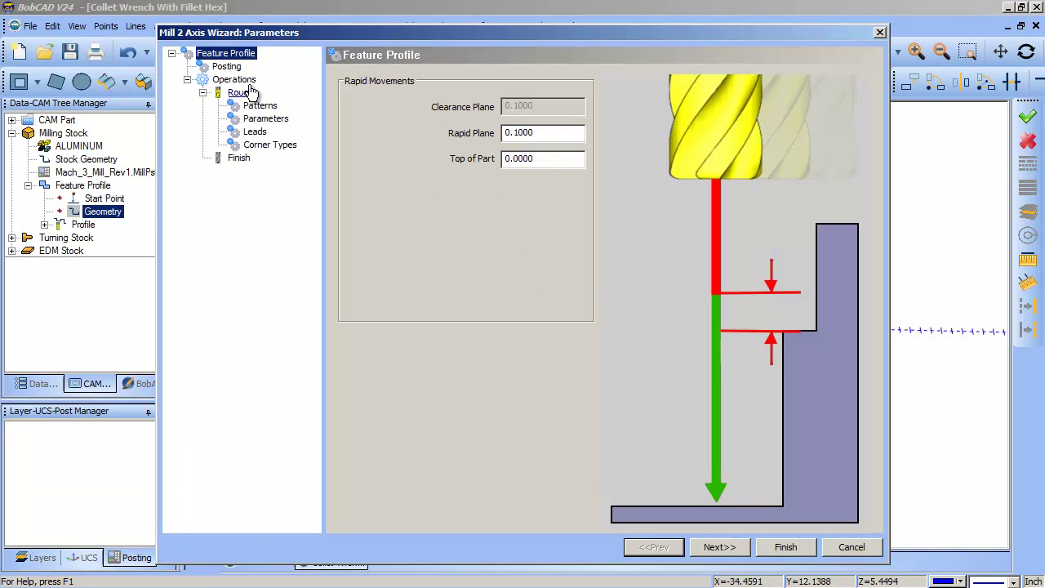
pyautogui.click(224, 68)
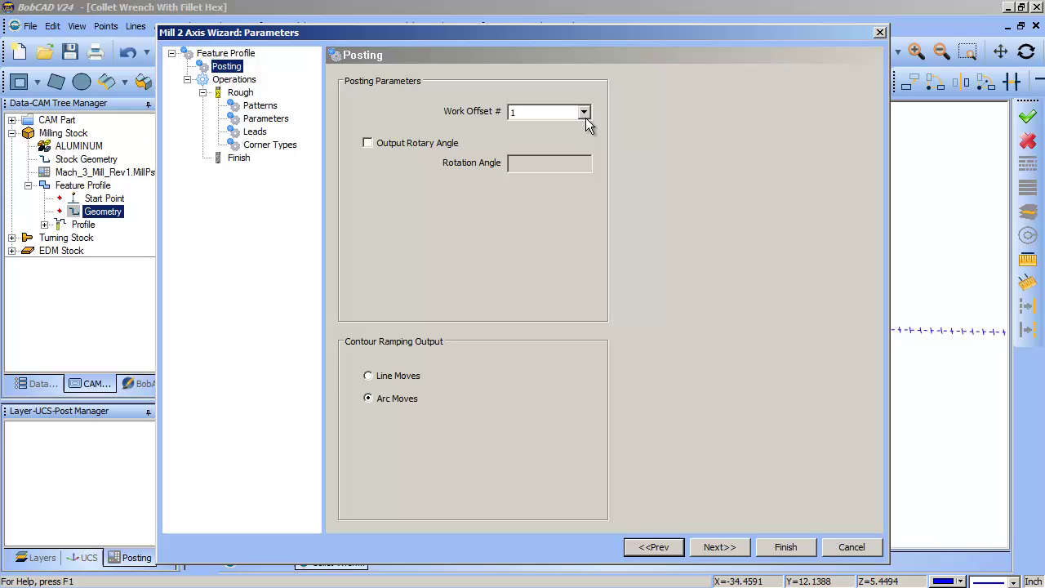
pyautogui.click(584, 114)
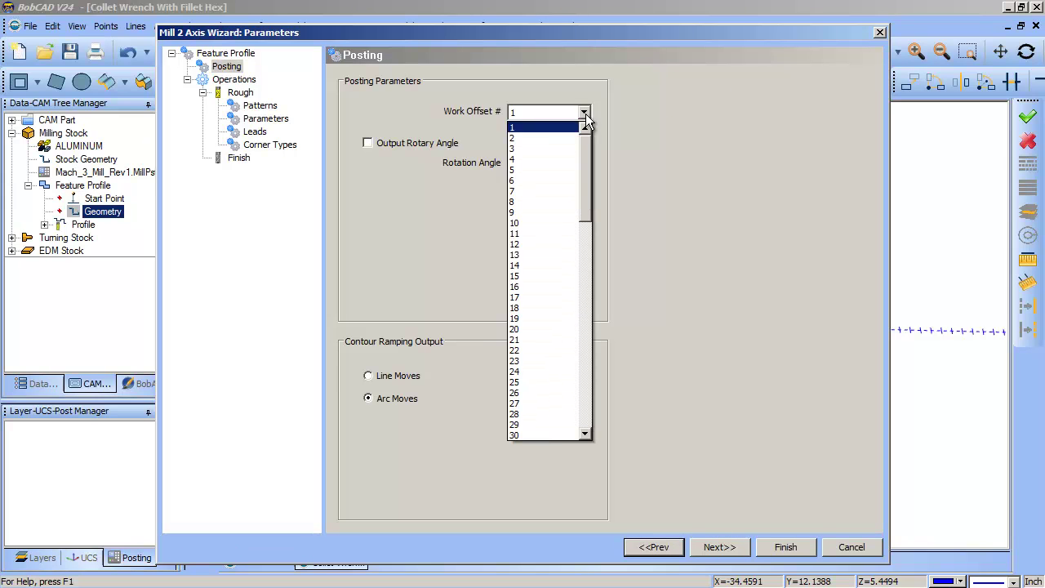
pyautogui.click(516, 151)
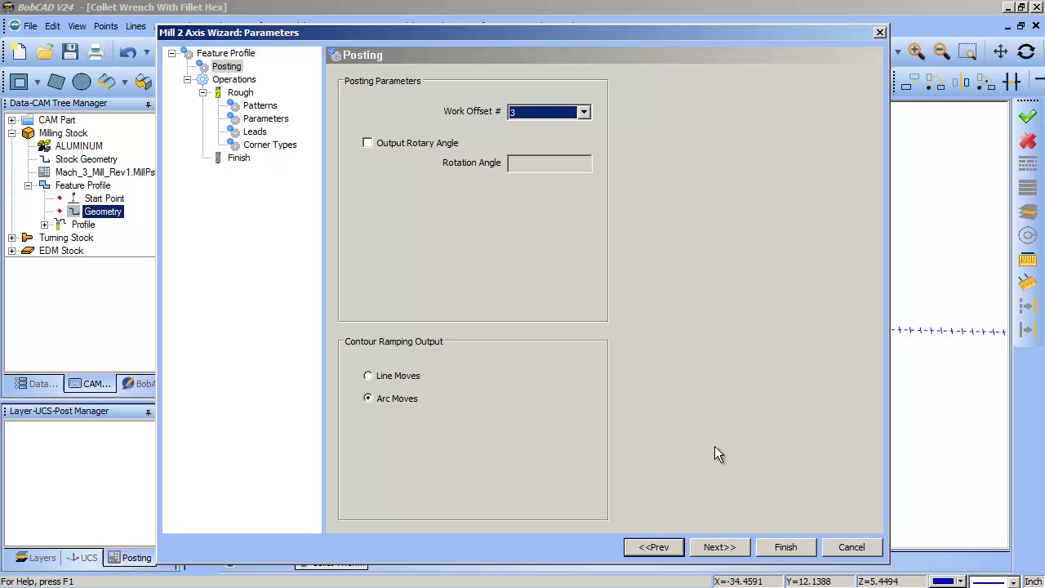
pyautogui.click(852, 547)
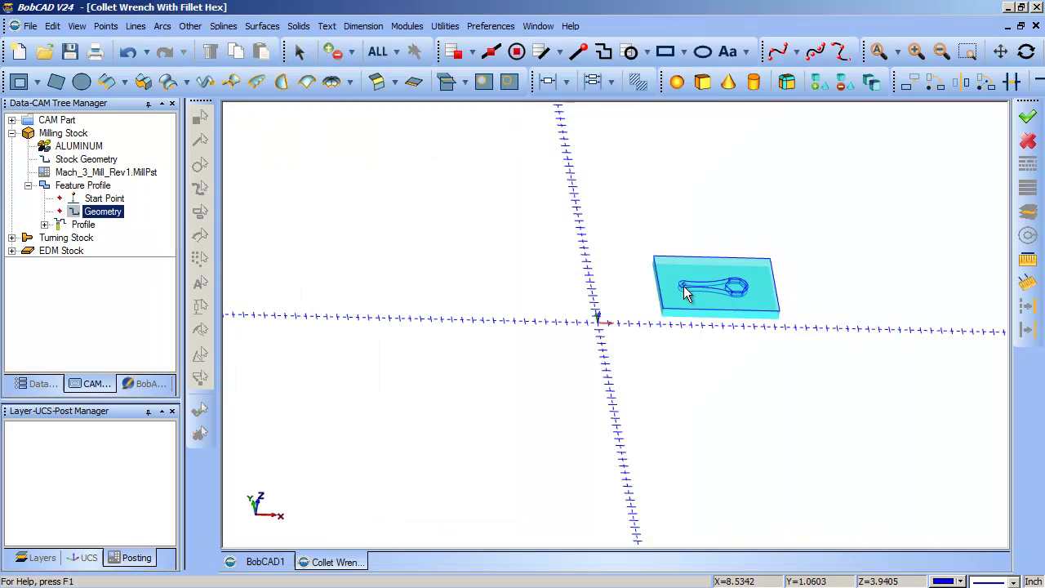
pyautogui.click(104, 199)
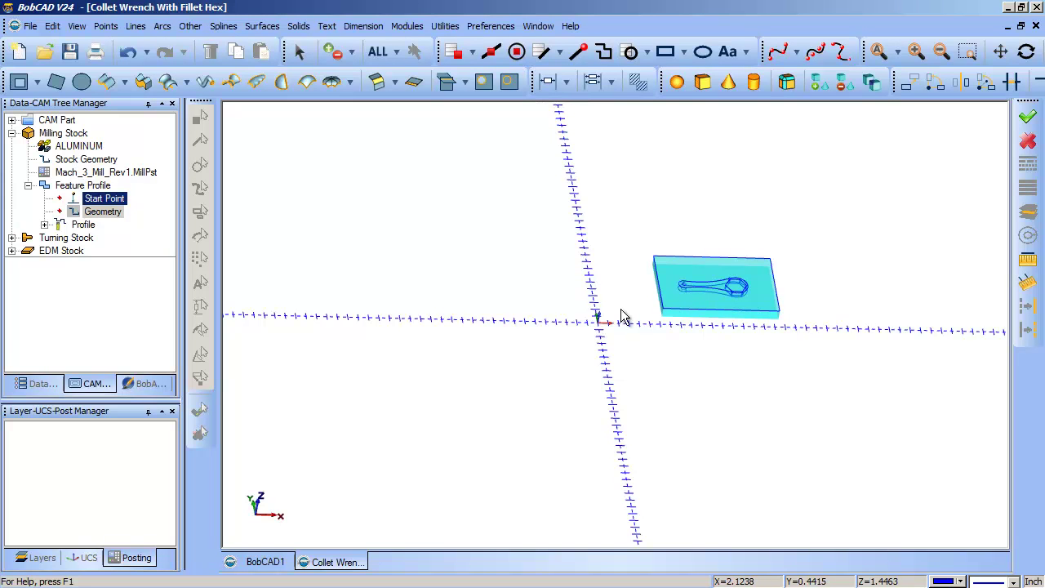
pyautogui.moveTo(790, 347); pyautogui.dragTo(616, 332, button='middle')
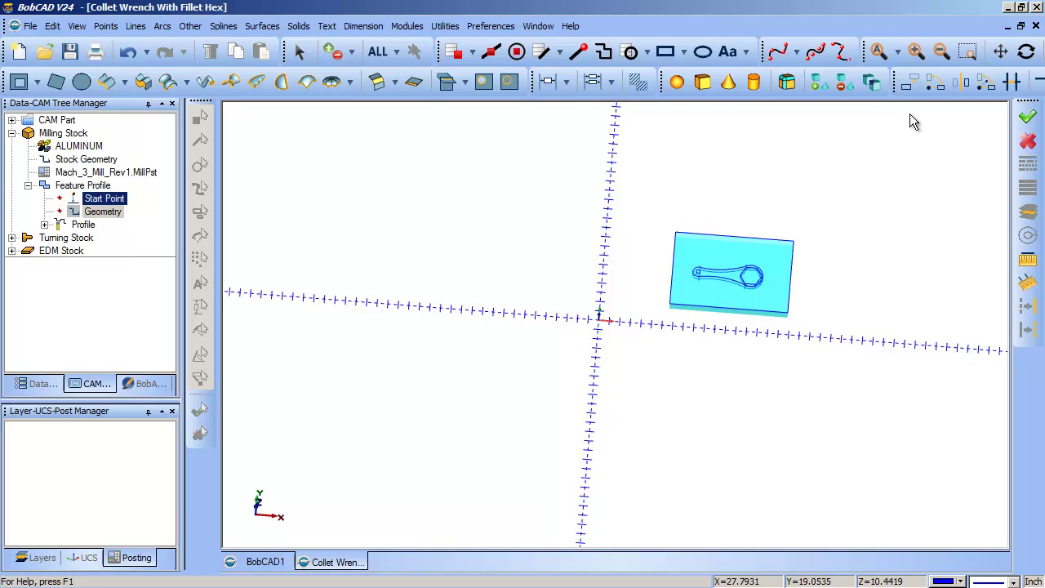
pyautogui.moveTo(709, 282); pyautogui.dragTo(768, 272, button='middle')
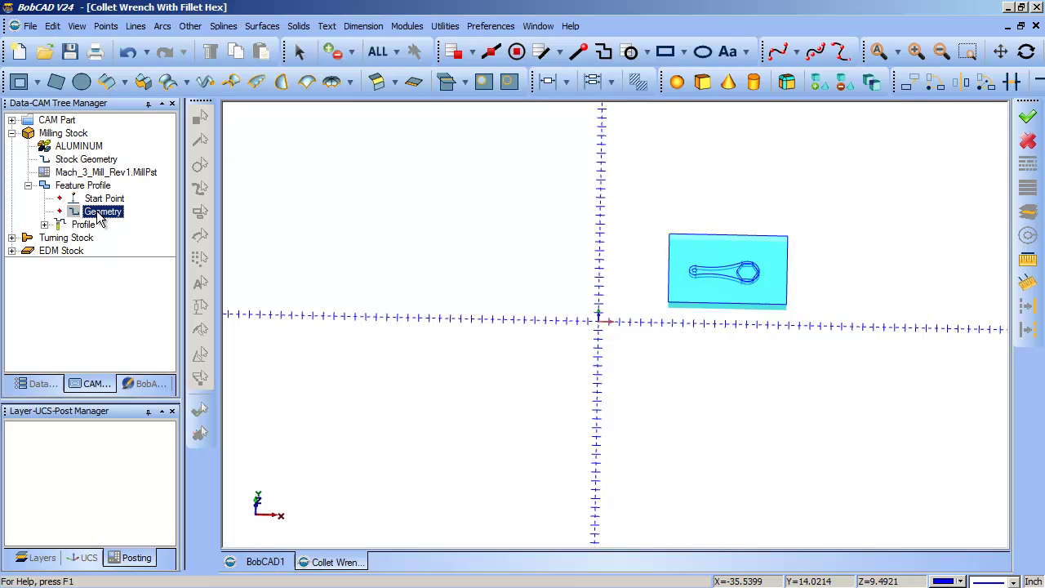
pyautogui.moveTo(674, 245); pyautogui.dragTo(686, 205, button='middle')
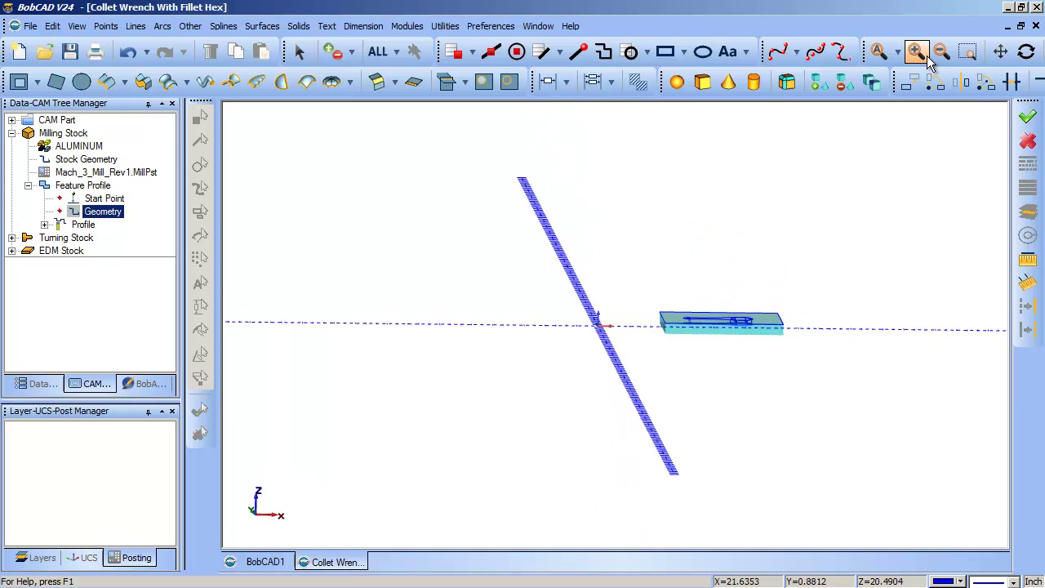
pyautogui.click(76, 26)
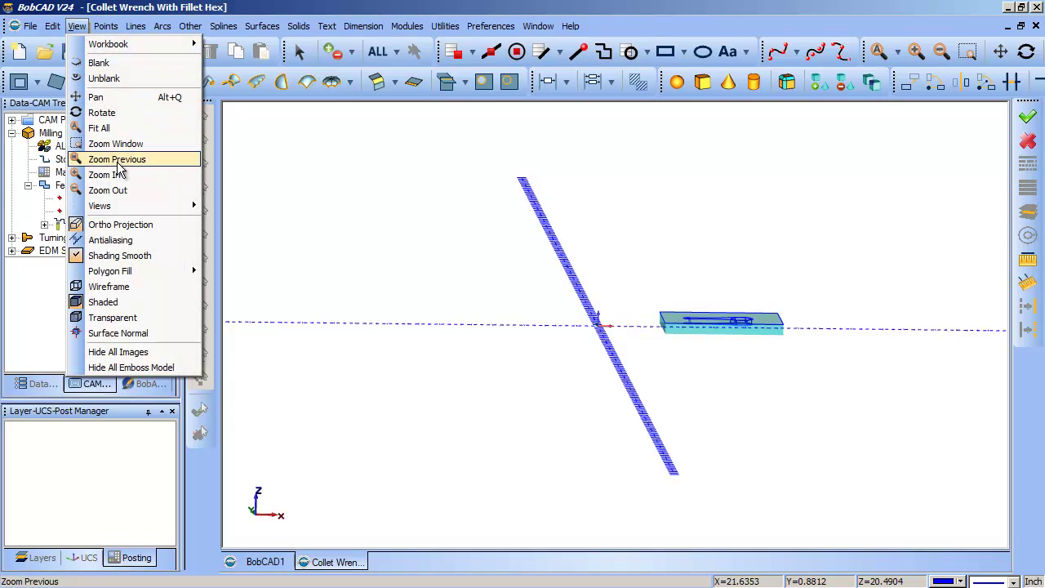
pyautogui.moveTo(111, 209)
pyautogui.click(291, 225)
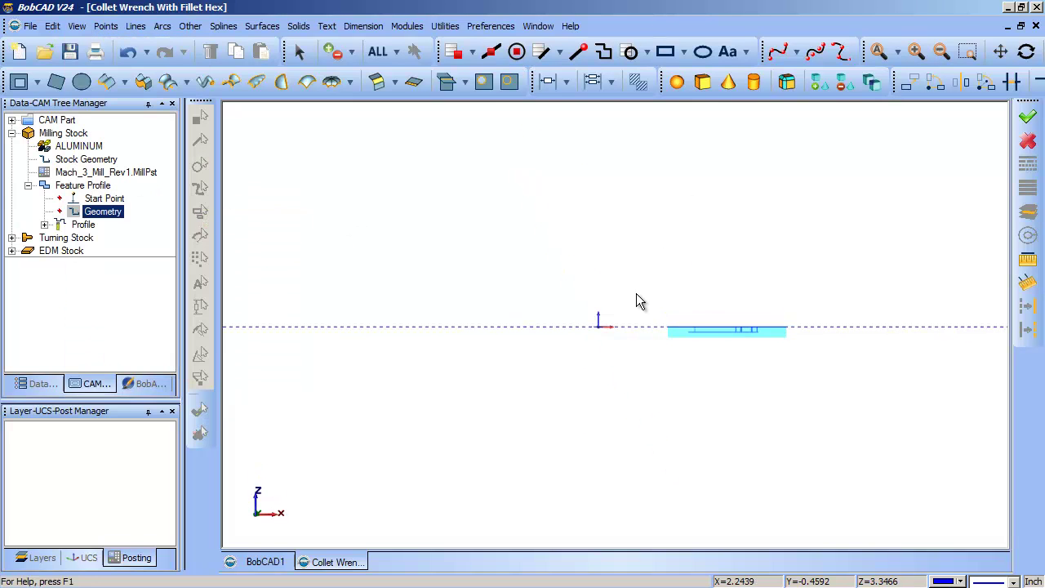
pyautogui.moveTo(665, 292); pyautogui.dragTo(822, 356)
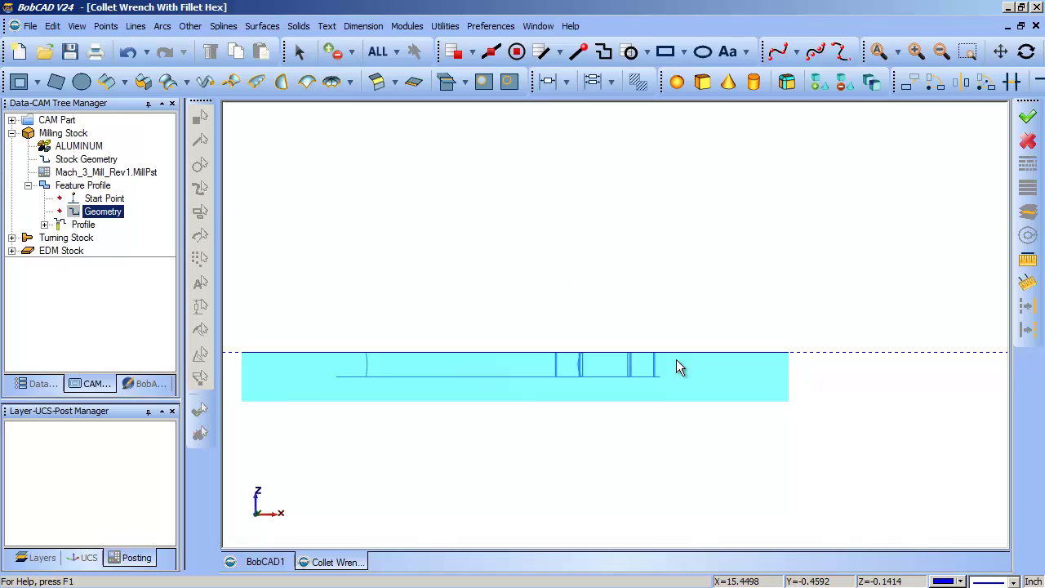
pyautogui.click(299, 51)
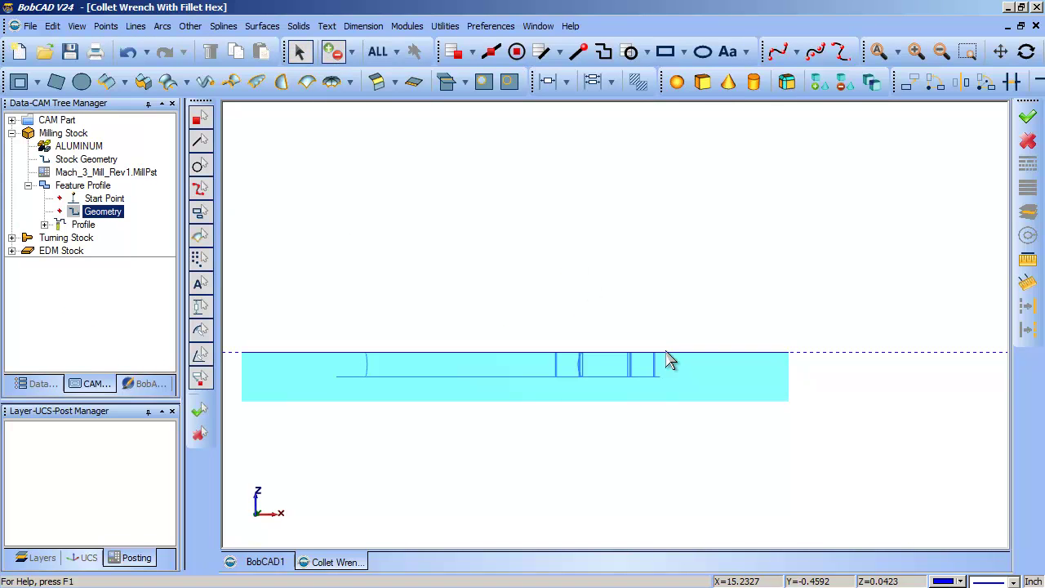
pyautogui.moveTo(669, 360); pyautogui.dragTo(292, 374)
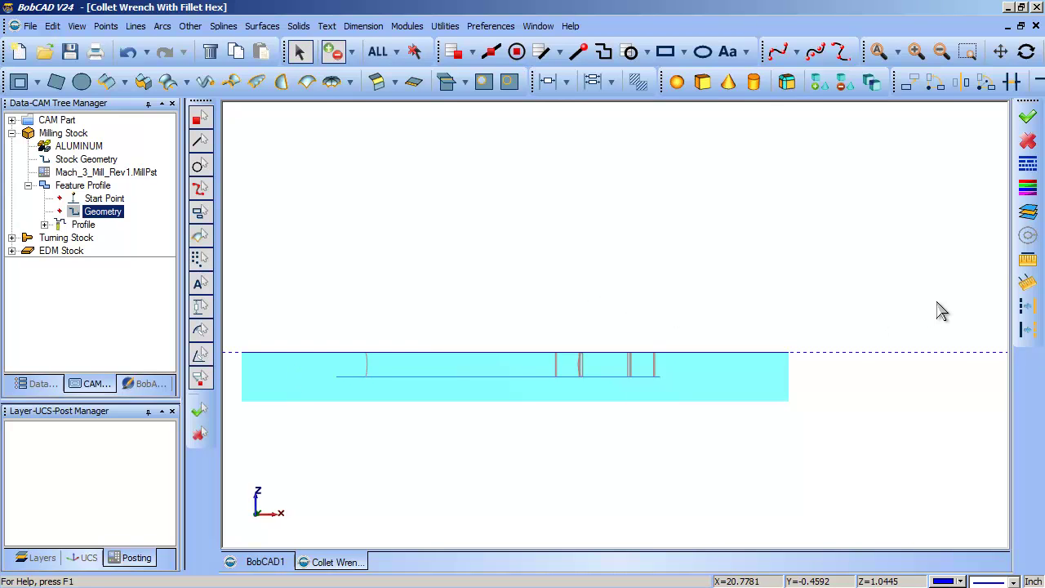
pyautogui.press('Delete')
pyautogui.moveTo(642, 312); pyautogui.dragTo(627, 335, button='middle')
# Step: Start offsetting the wrench outline, then abandon the offset and return to the CAM tree
pyautogui.click(190, 26)
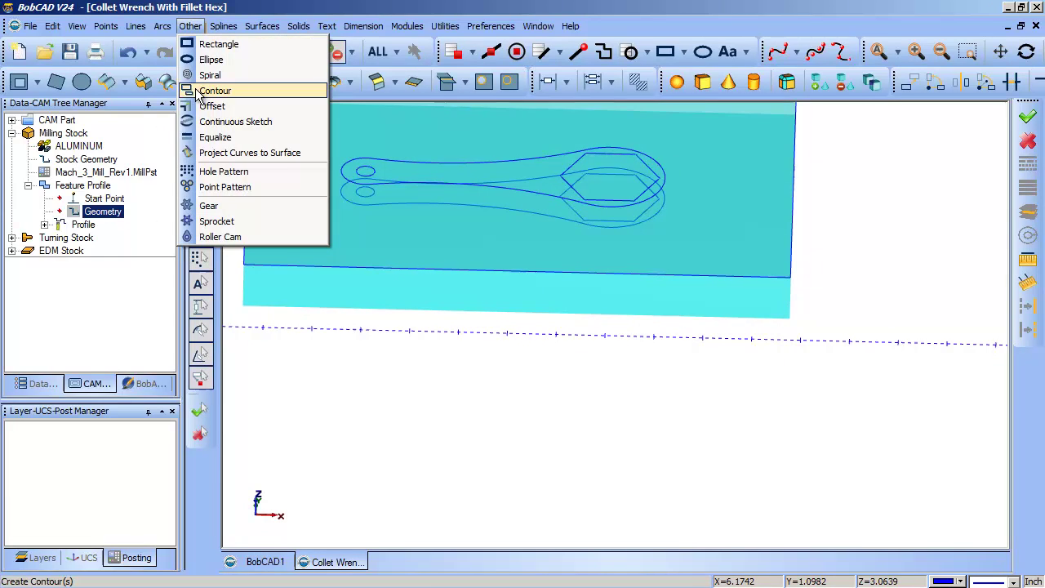
pyautogui.click(206, 107)
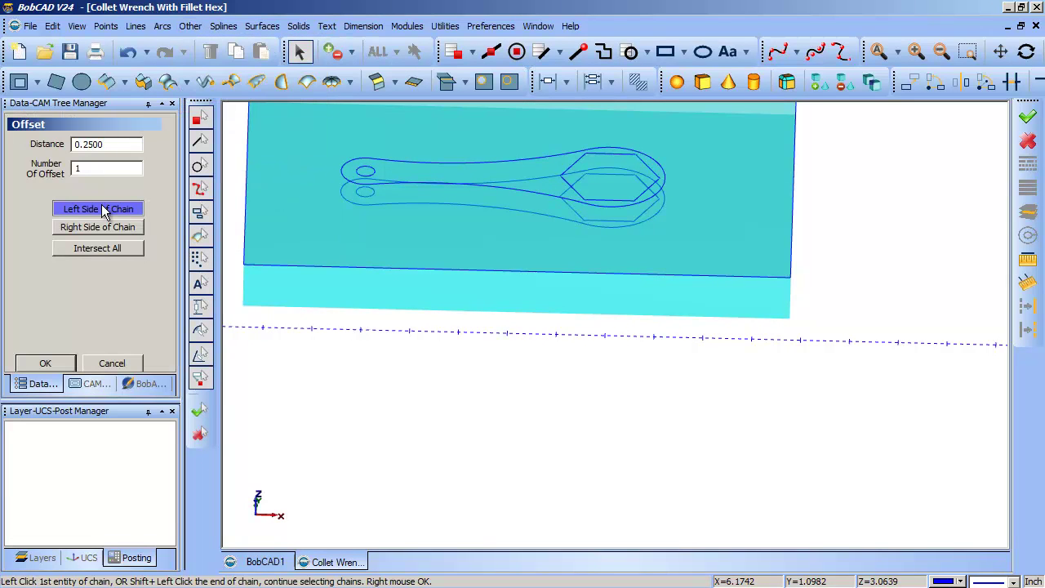
pyautogui.click(585, 156)
pyautogui.moveTo(454, 174); pyautogui.dragTo(457, 196, button='middle')
pyautogui.click(111, 364)
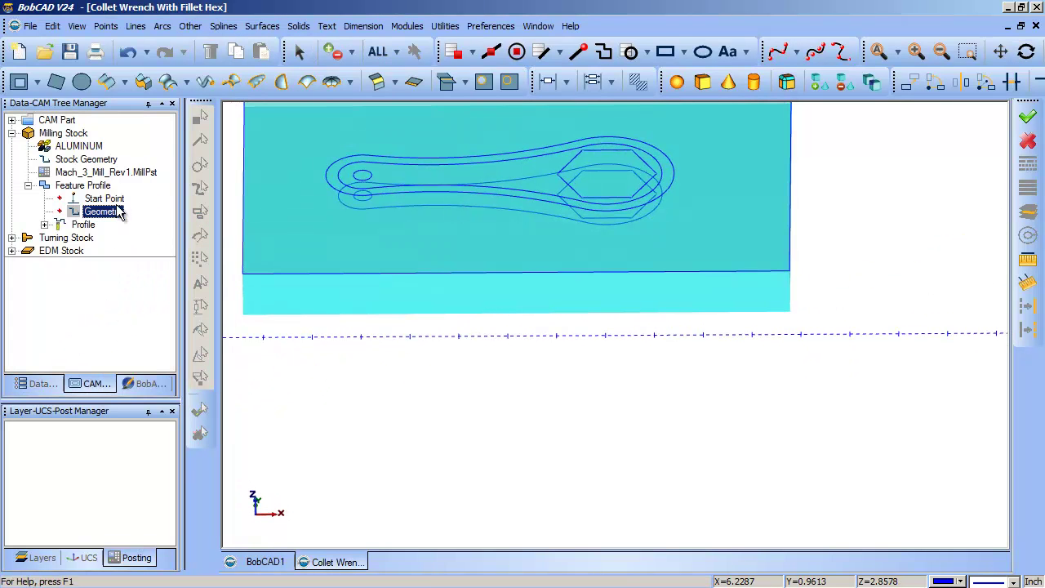
# Step: Re-select the wrench profile as the feature's geometry and generate the Profile toolpath
pyautogui.rightClick(94, 215)
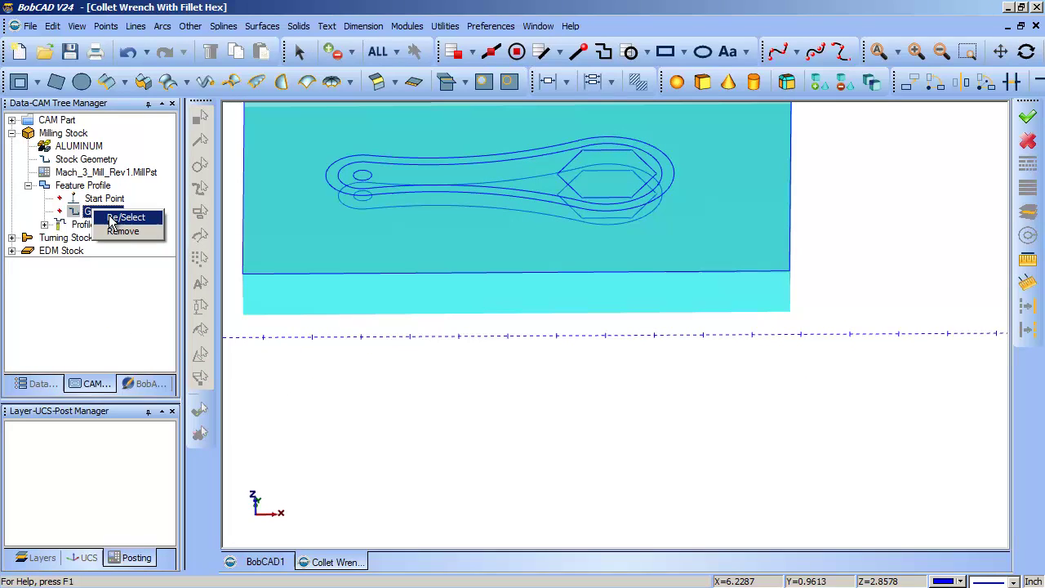
pyautogui.click(115, 218)
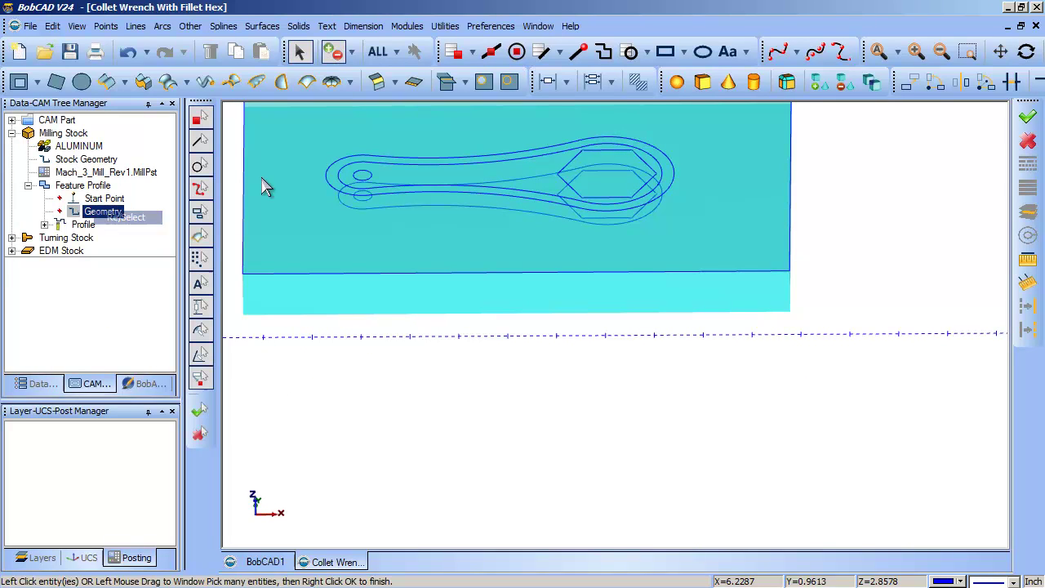
pyautogui.click(576, 150)
pyautogui.rightClick(571, 137)
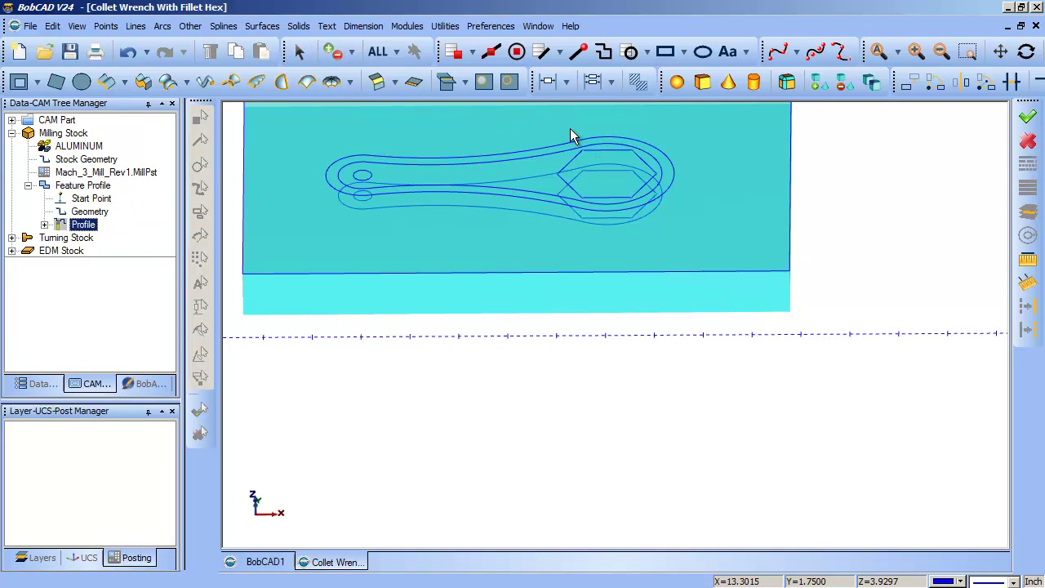
pyautogui.rightClick(62, 227)
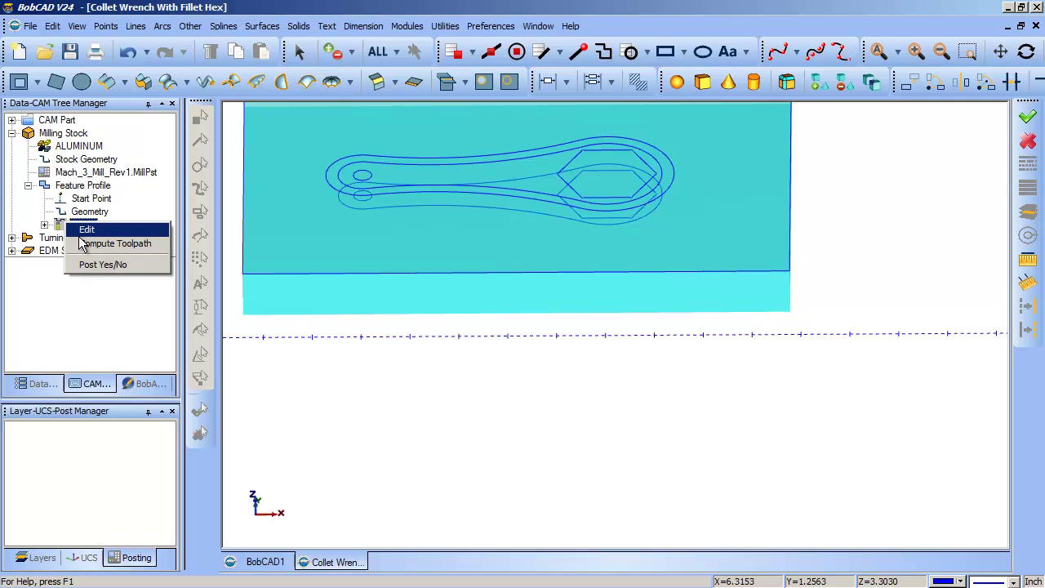
pyautogui.click(79, 244)
# Step: Create a chained contour around the wrench outline
pyautogui.moveTo(659, 298); pyautogui.dragTo(633, 278, button='middle')
pyautogui.click(82, 226)
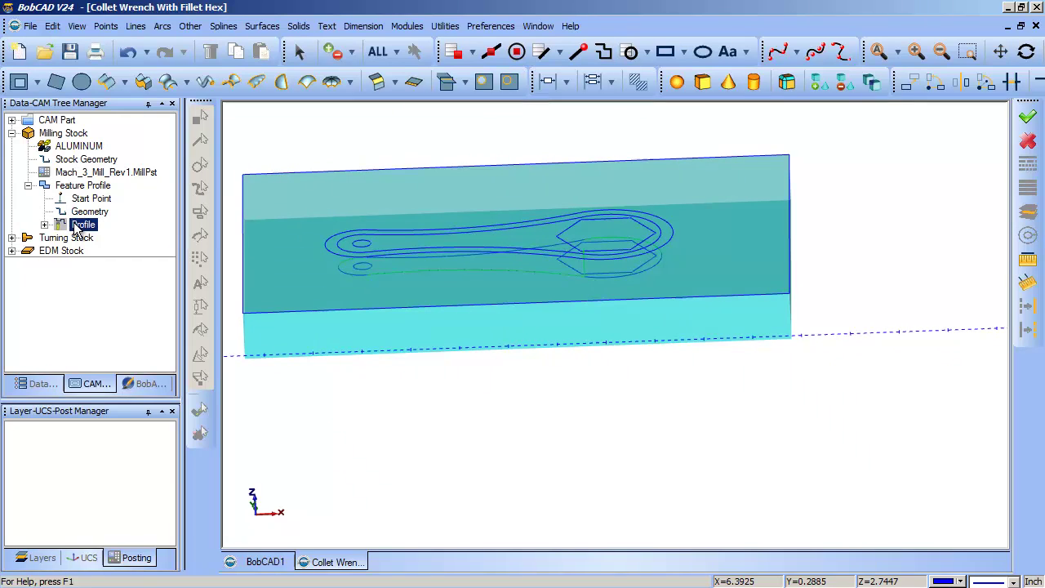
pyautogui.click(86, 159)
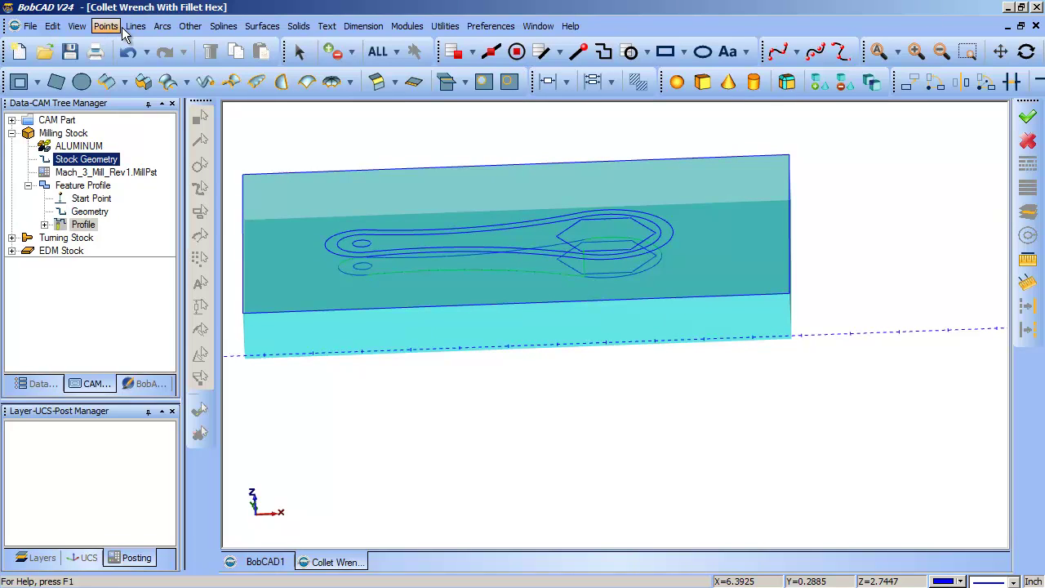
pyautogui.click(191, 26)
pyautogui.click(213, 91)
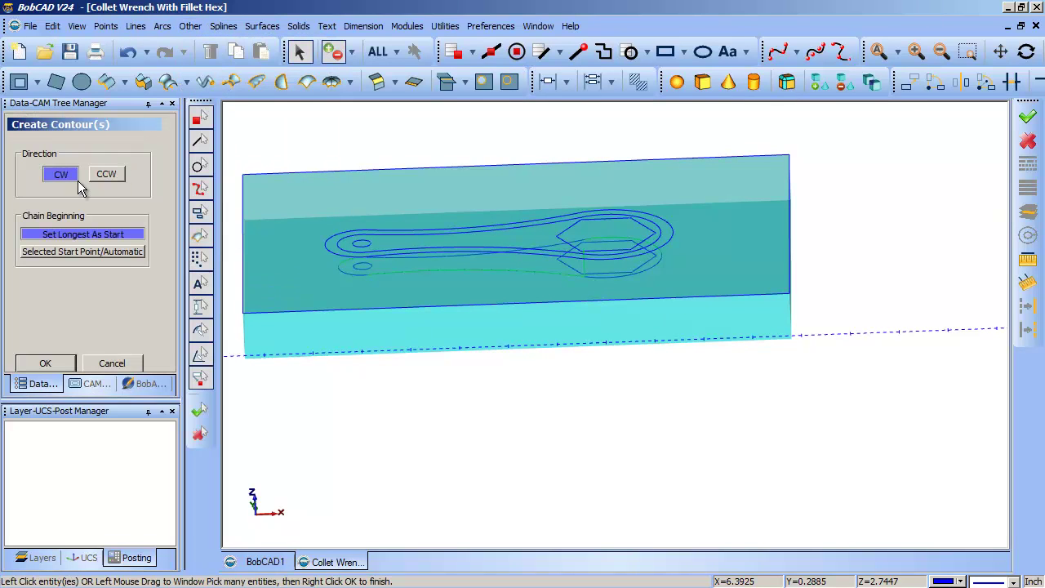
pyautogui.click(563, 227)
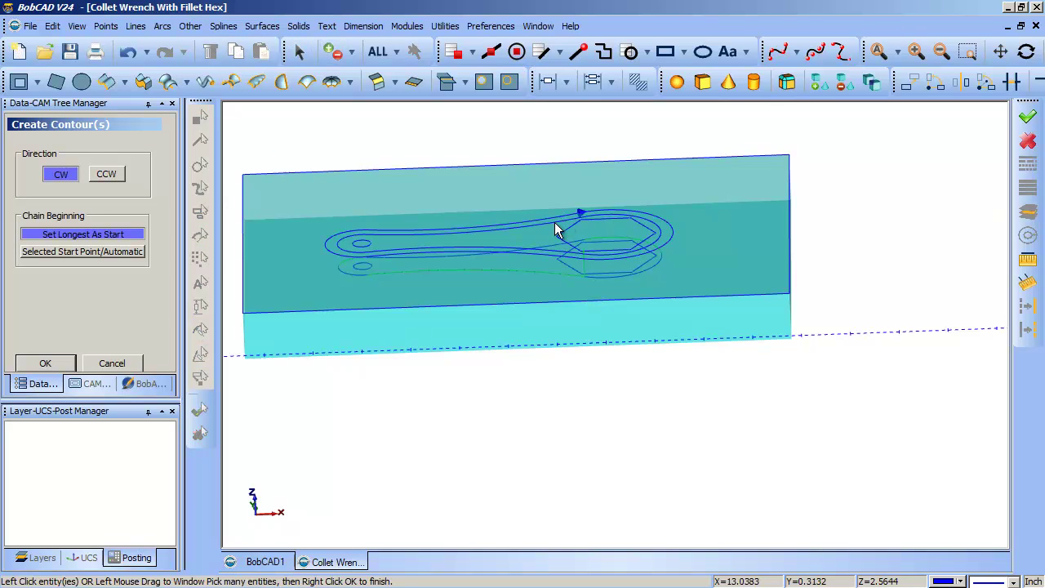
pyautogui.click(114, 356)
# Step: Re-pick the new wrench contour as the feature geometry and regenerate the Profile toolpath
pyautogui.click(90, 213)
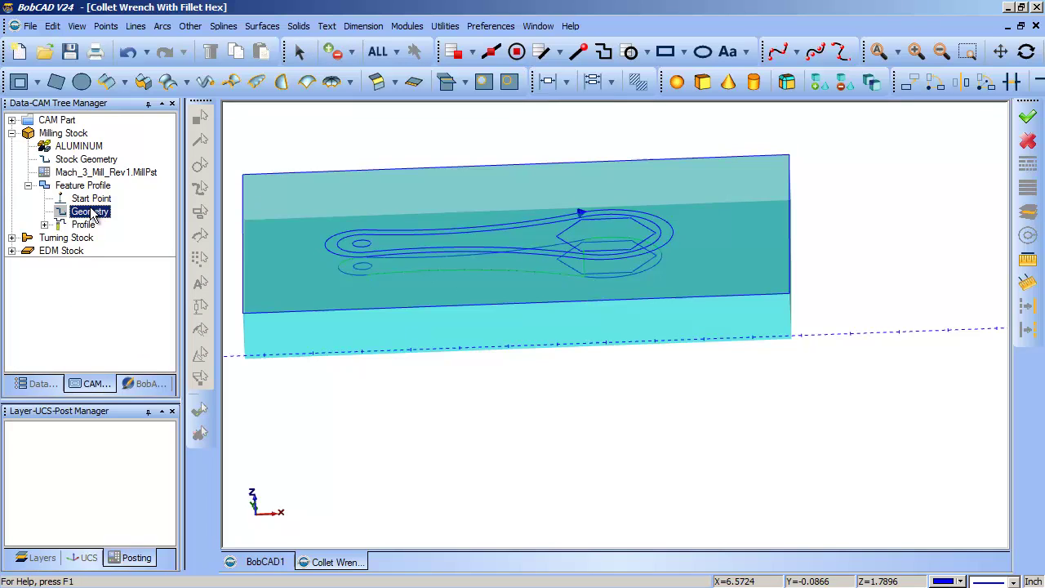
pyautogui.rightClick(98, 212)
pyautogui.rightClick(96, 212)
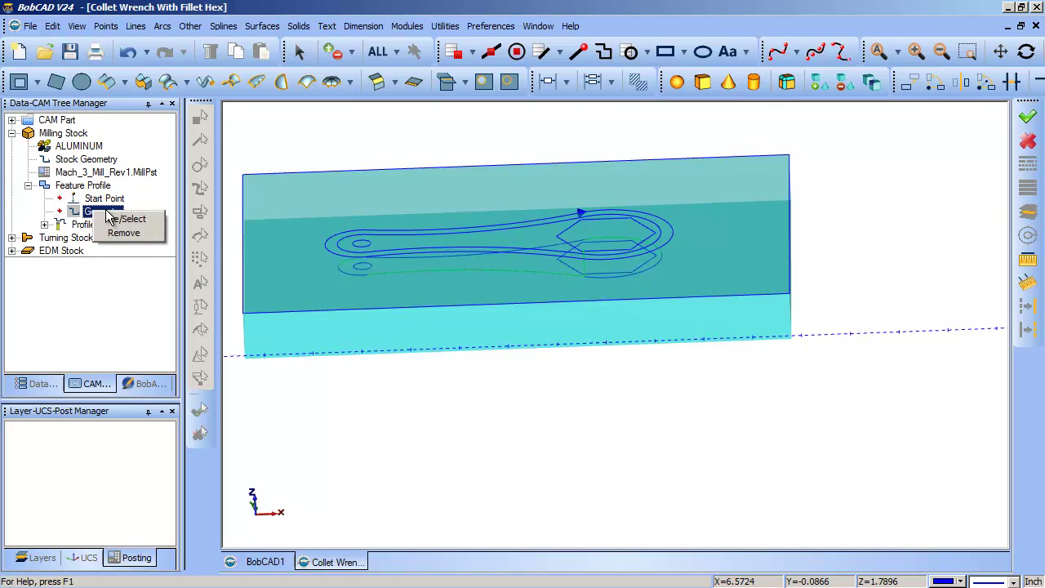
pyautogui.click(118, 219)
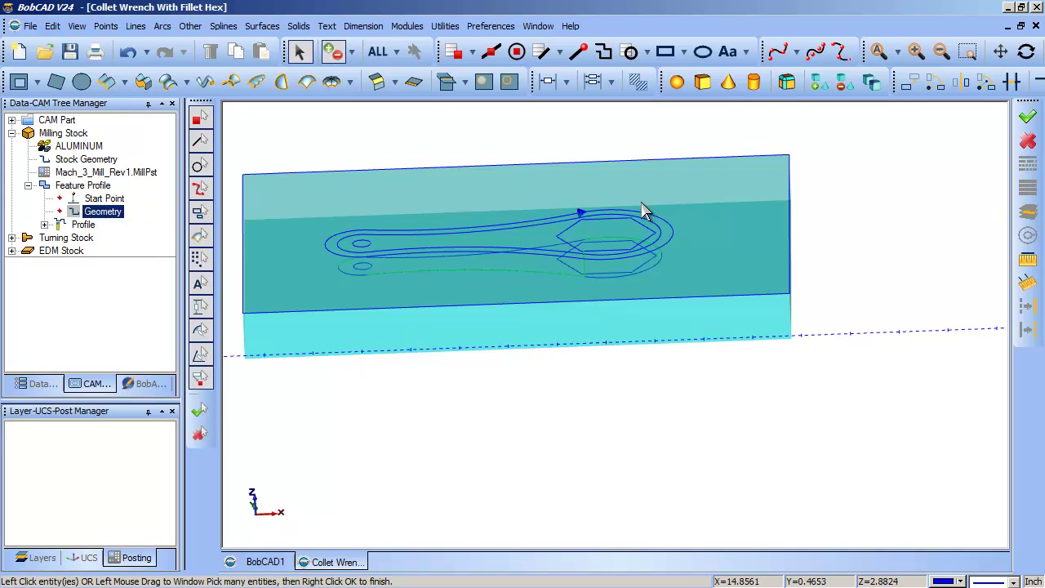
pyautogui.click(582, 216)
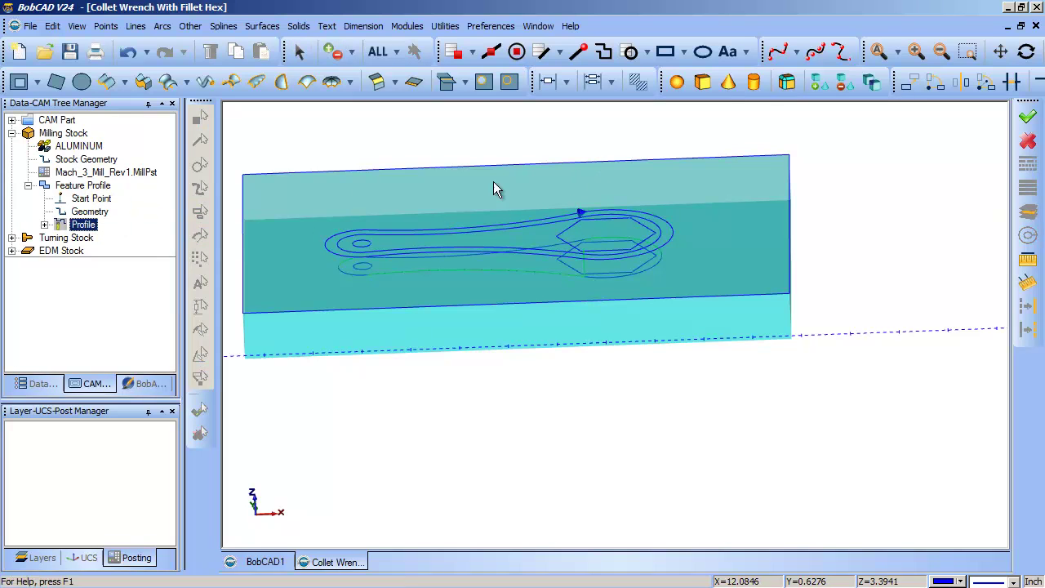
pyautogui.rightClick(84, 226)
pyautogui.click(114, 241)
pyautogui.moveTo(383, 302); pyautogui.dragTo(351, 213, button='middle')
# Step: Post the milling job to NC code from the Milling Tools entry under CAM Part
pyautogui.click(42, 144)
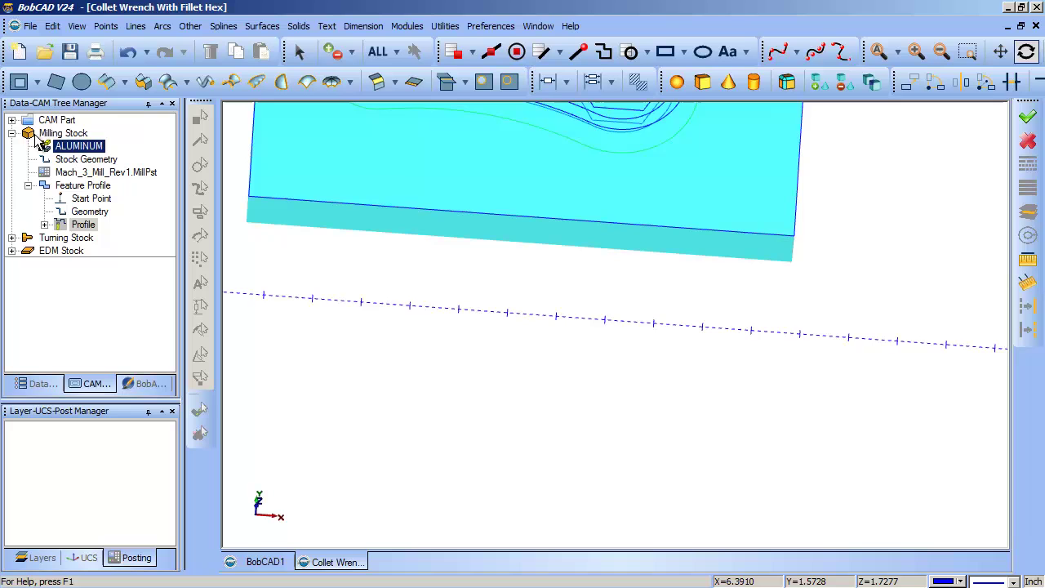
pyautogui.click(28, 120)
pyautogui.click(11, 120)
pyautogui.click(72, 134)
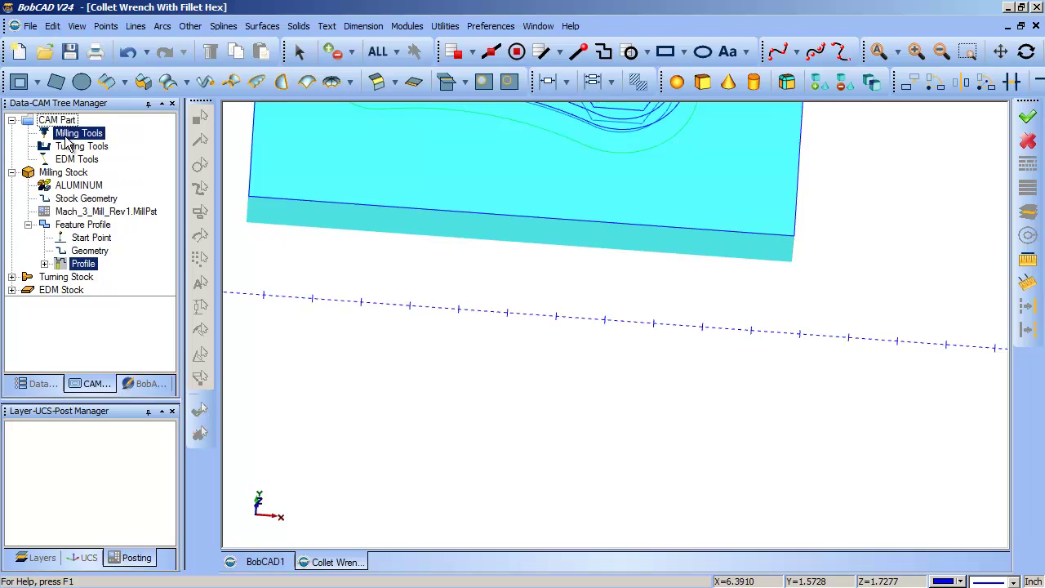
pyautogui.rightClick(67, 133)
pyautogui.click(90, 152)
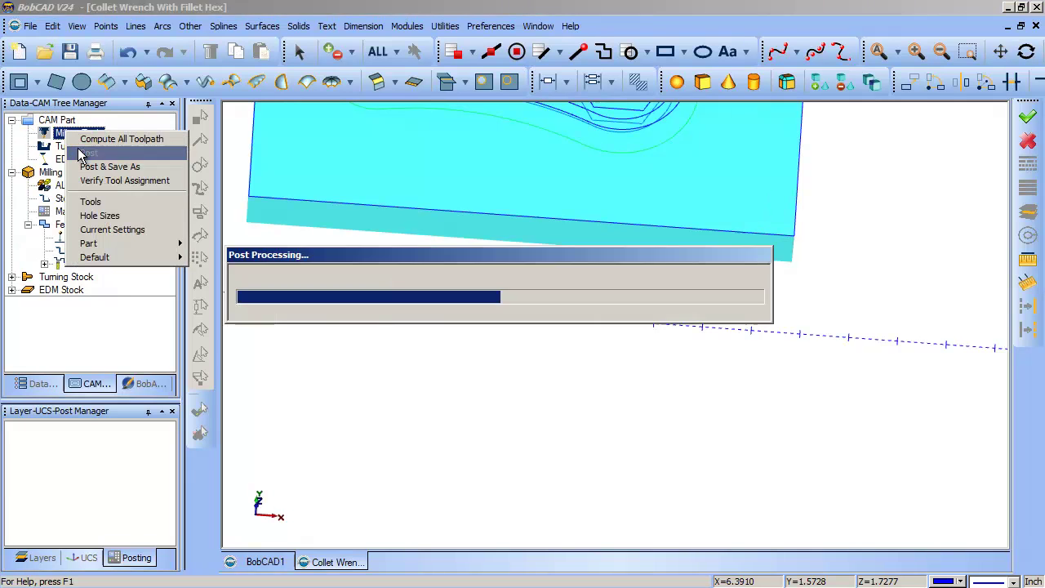
# Step: Scroll through the posted NC code, which uses the G54 work offset
pyautogui.scroll(-4, 100, 480)
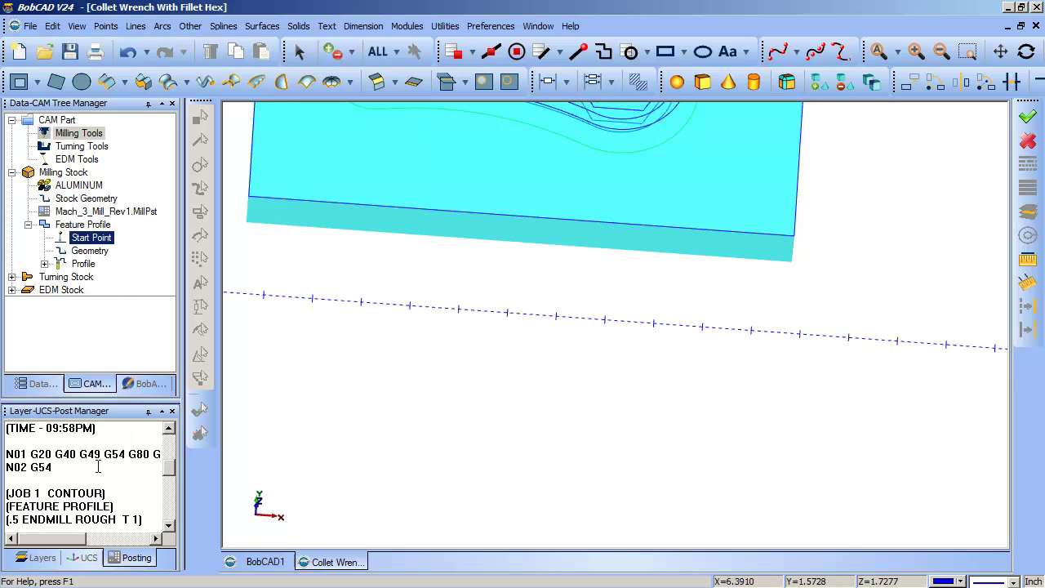
pyautogui.scroll(-3, 98, 466)
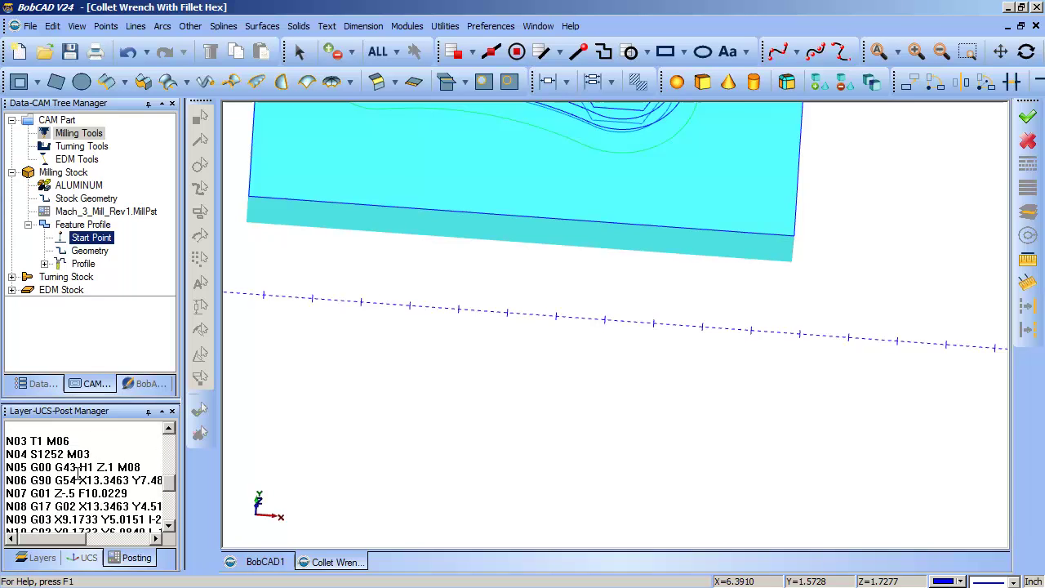
pyautogui.scroll(-1, 76, 480)
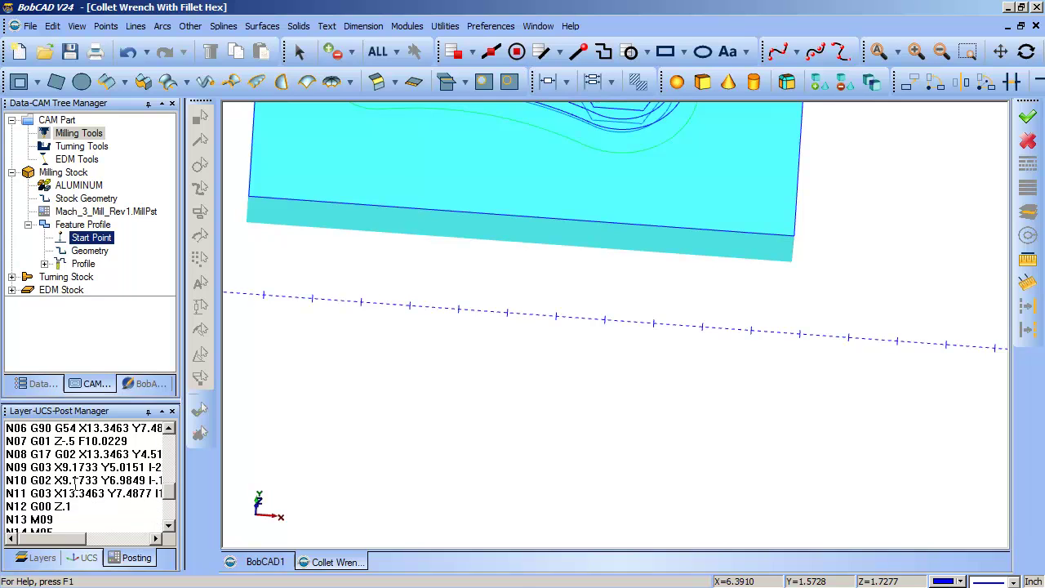
pyautogui.scroll(1, 76, 480)
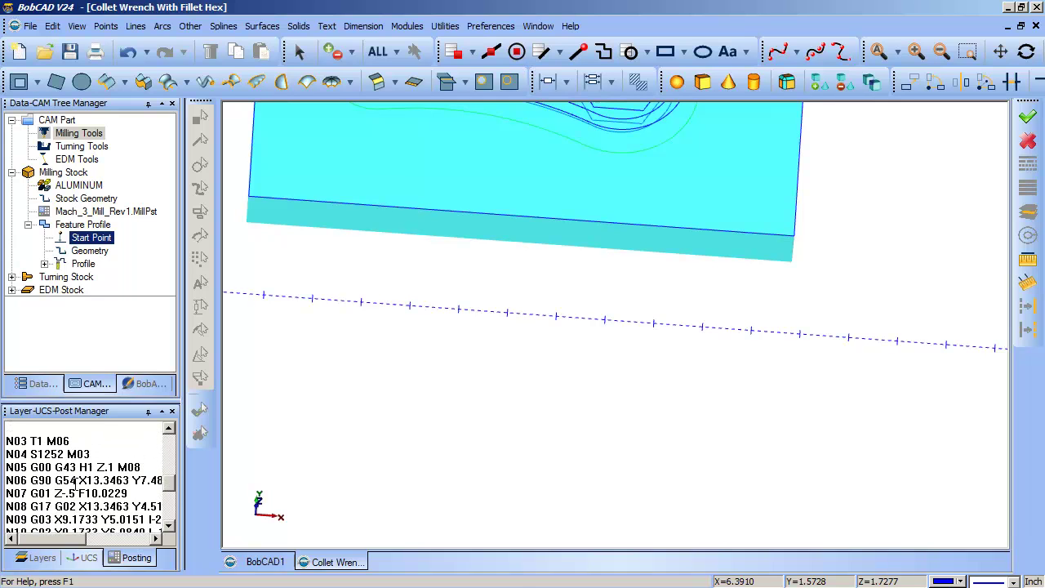
pyautogui.scroll(-1, 76, 480)
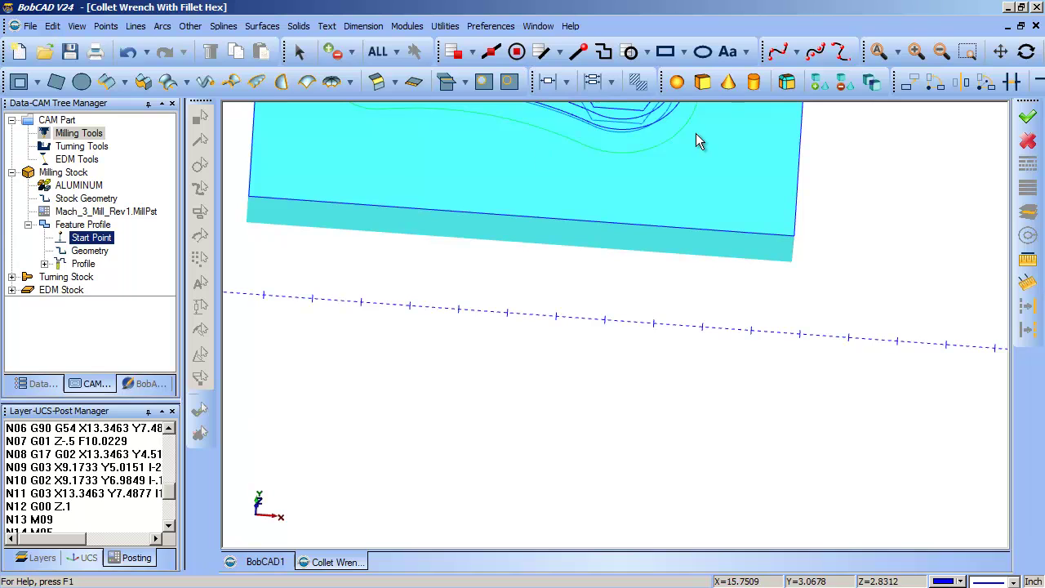
pyautogui.scroll(4, 127, 467)
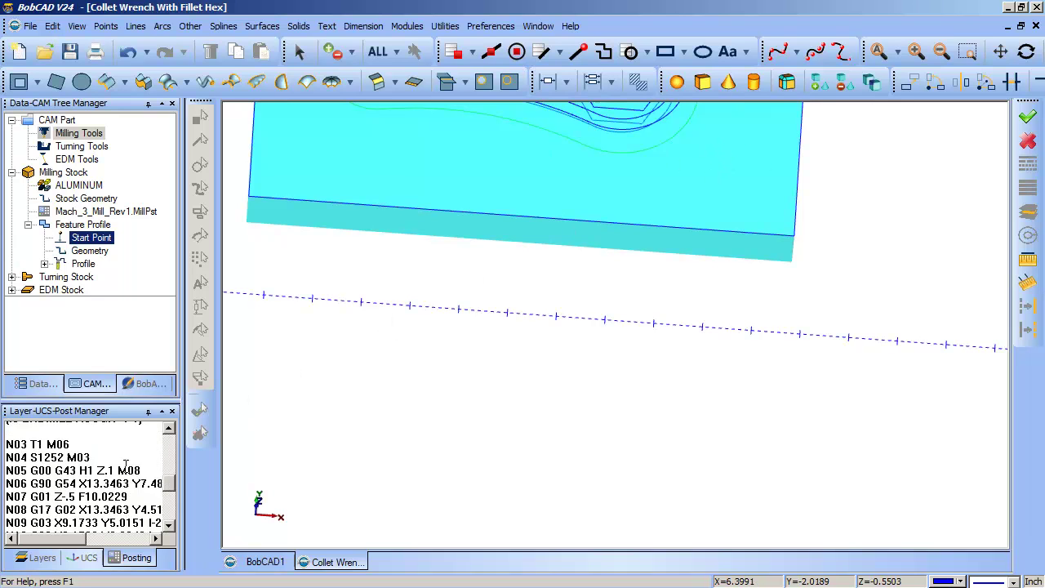
# Step: Change the Profile operation's posting Work Offset # from 1 to 4 and finish the wizard
pyautogui.click(80, 265)
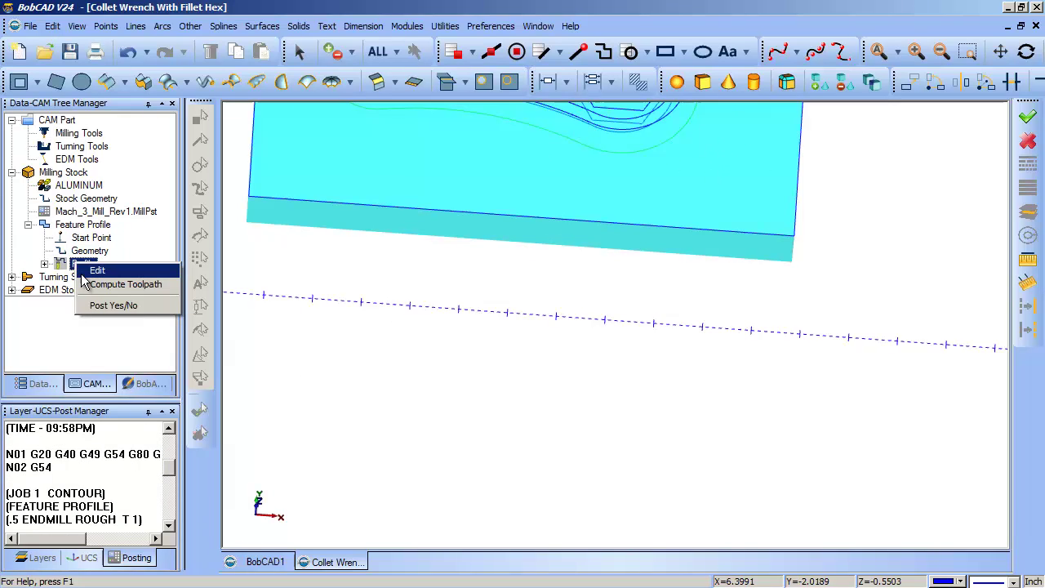
pyautogui.click(90, 271)
pyautogui.click(227, 67)
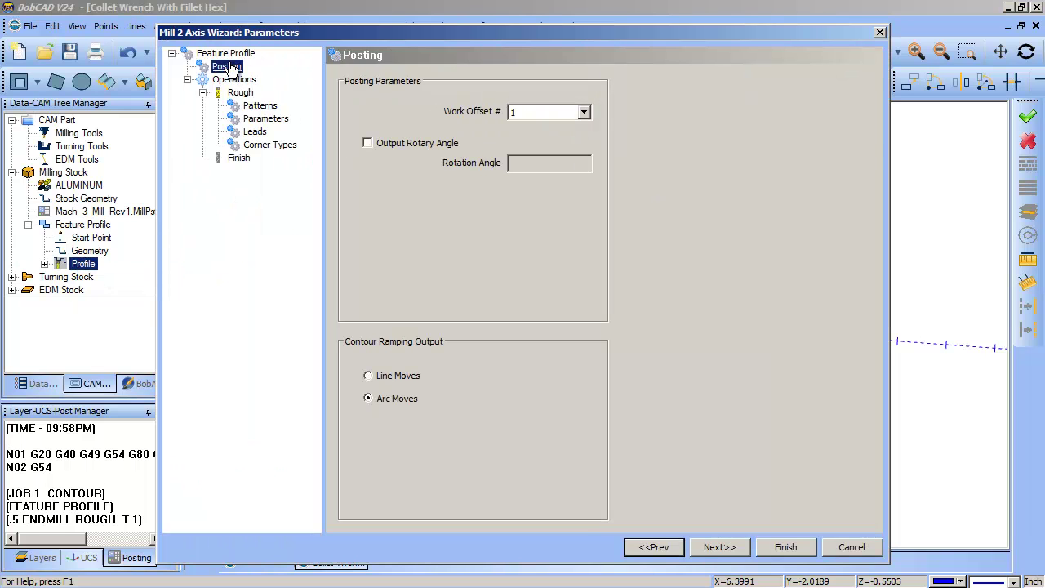
pyautogui.click(556, 113)
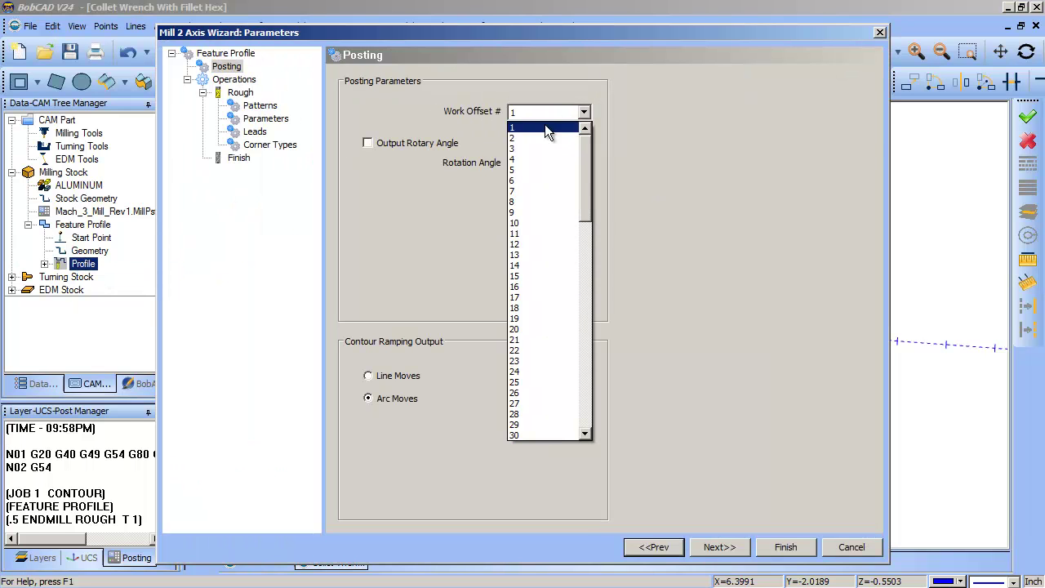
pyautogui.click(522, 160)
pyautogui.click(783, 547)
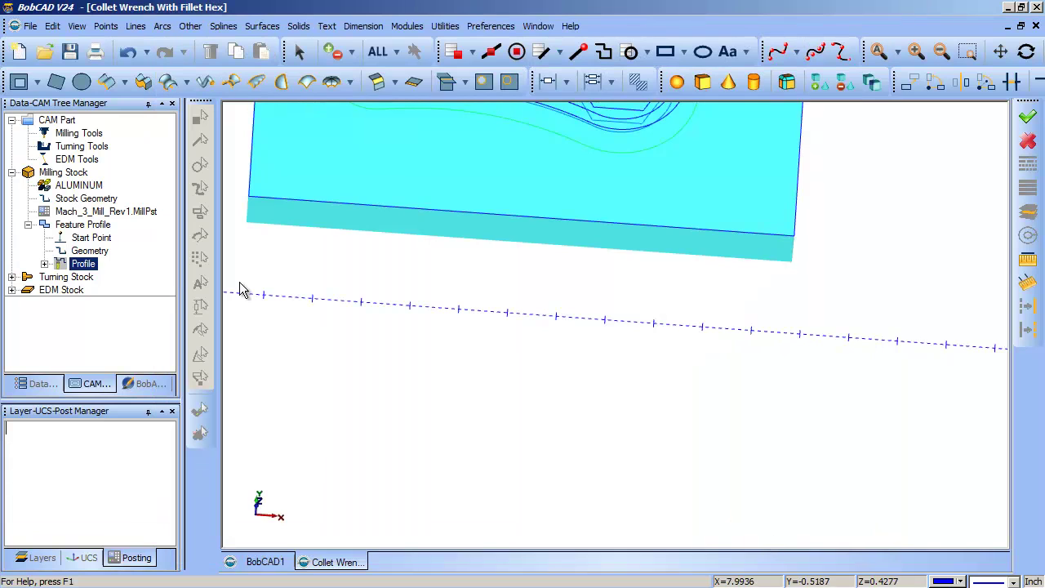
pyautogui.rightClick(85, 264)
# Step: Recompute the Profile toolpath and repost the job from CAM Part
pyautogui.click(131, 285)
pyautogui.click(57, 122)
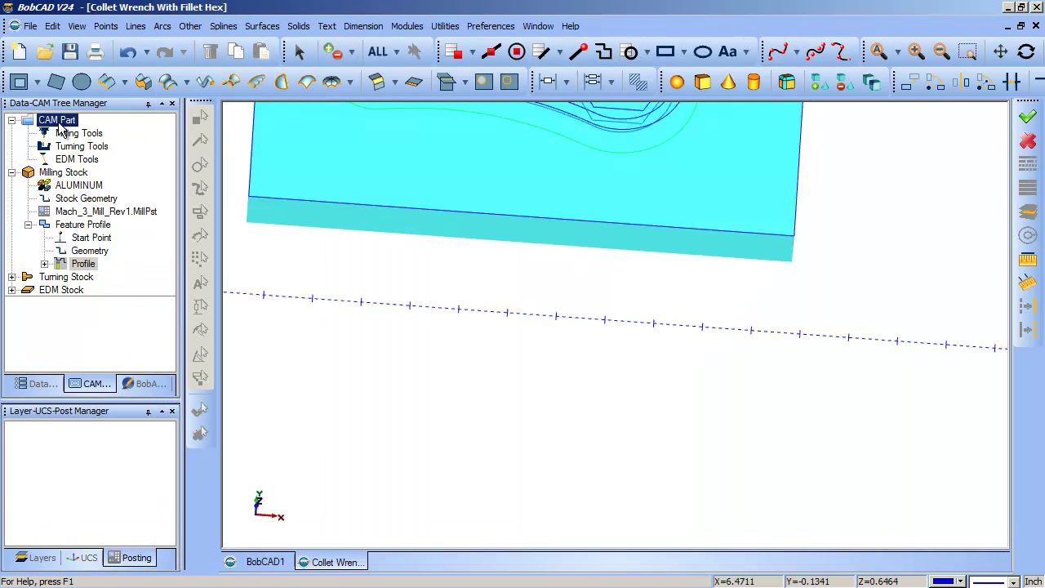
pyautogui.rightClick(59, 125)
pyautogui.click(77, 154)
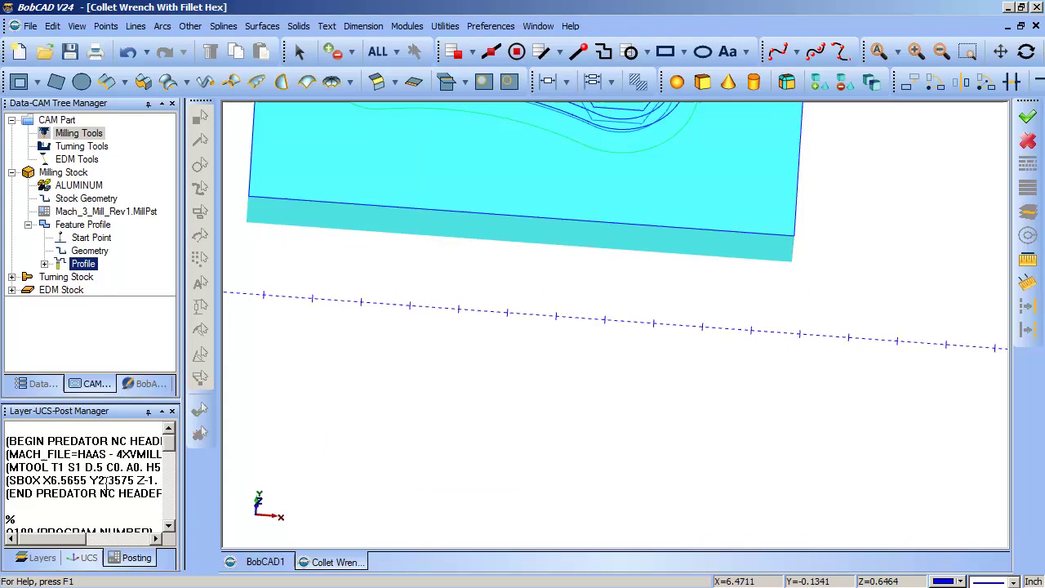
# Step: Scroll the reposted NC code to confirm it now calls the G56 work offset
pyautogui.scroll(-5, 106, 480)
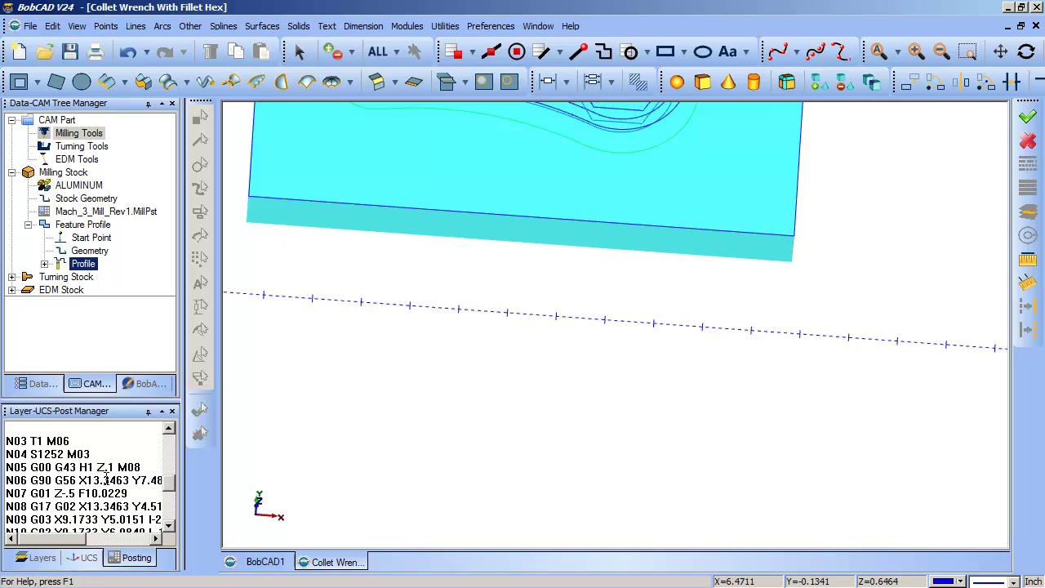
pyautogui.scroll(-3, 106, 480)
pyautogui.scroll(2, 106, 476)
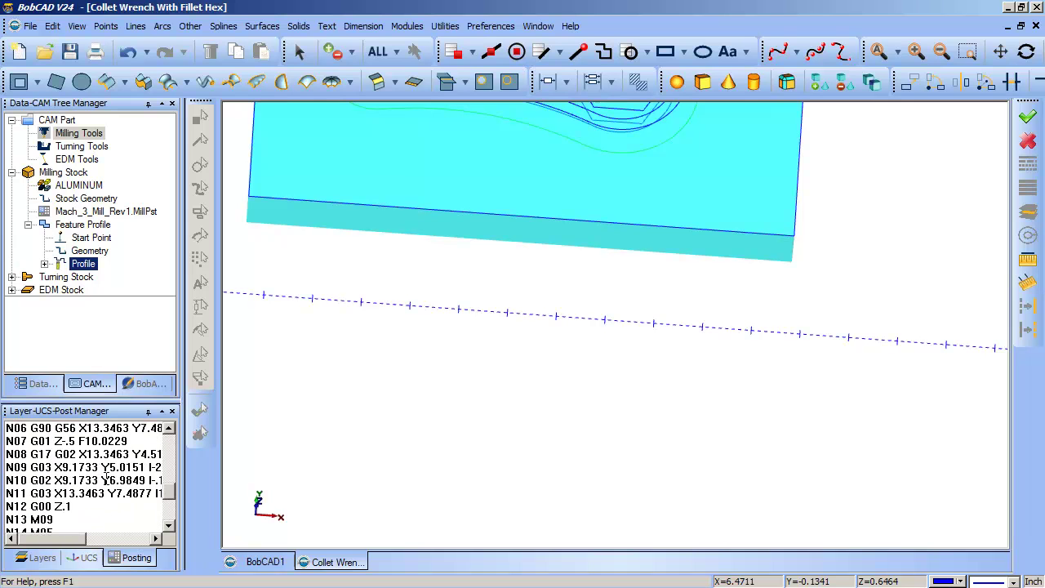
pyautogui.scroll(3, 106, 476)
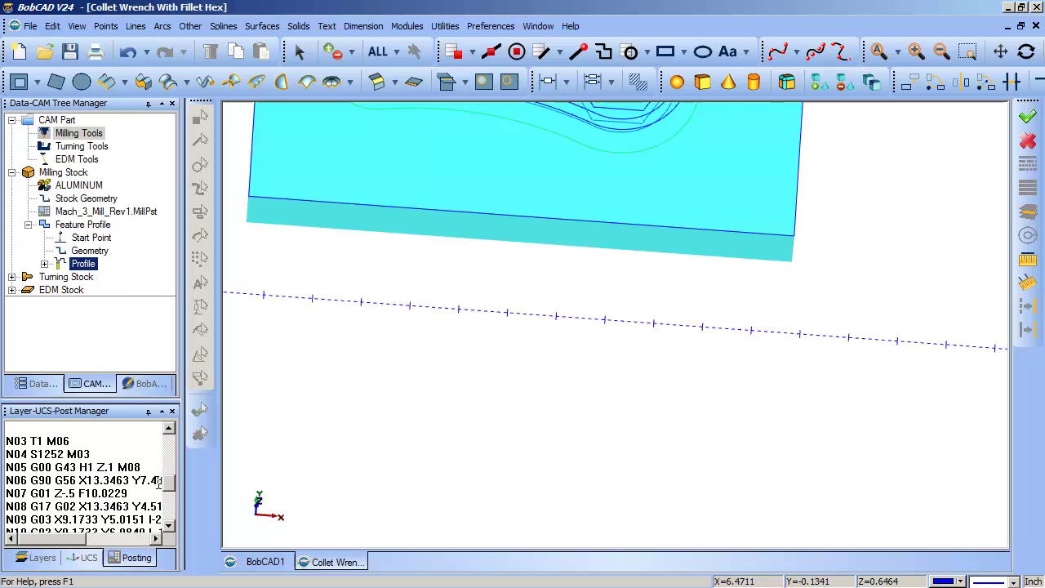
pyautogui.scroll(6, 496, 245)
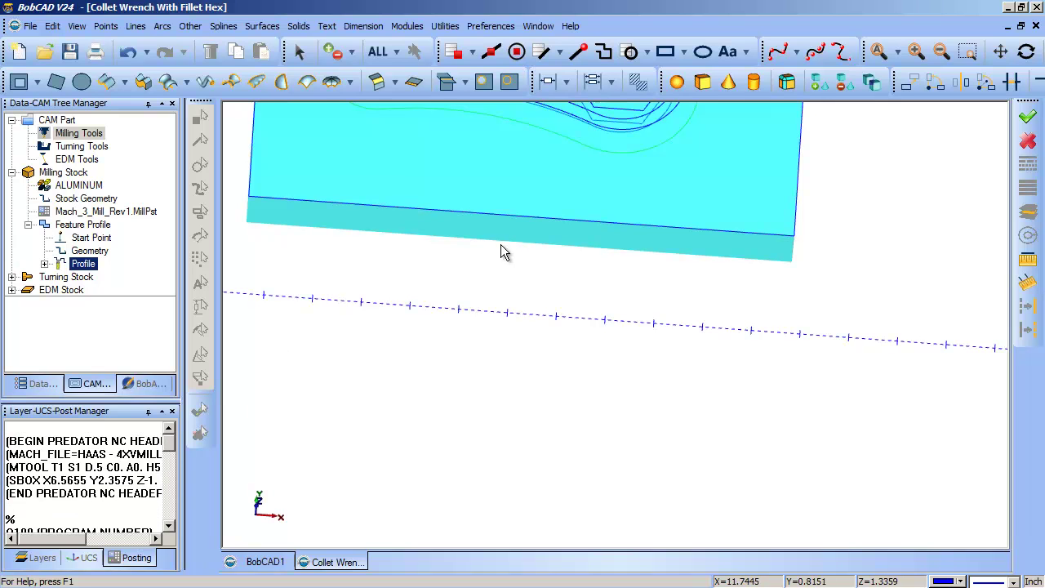
pyautogui.scroll(-3, 495, 221)
pyautogui.scroll(-2, 494, 220)
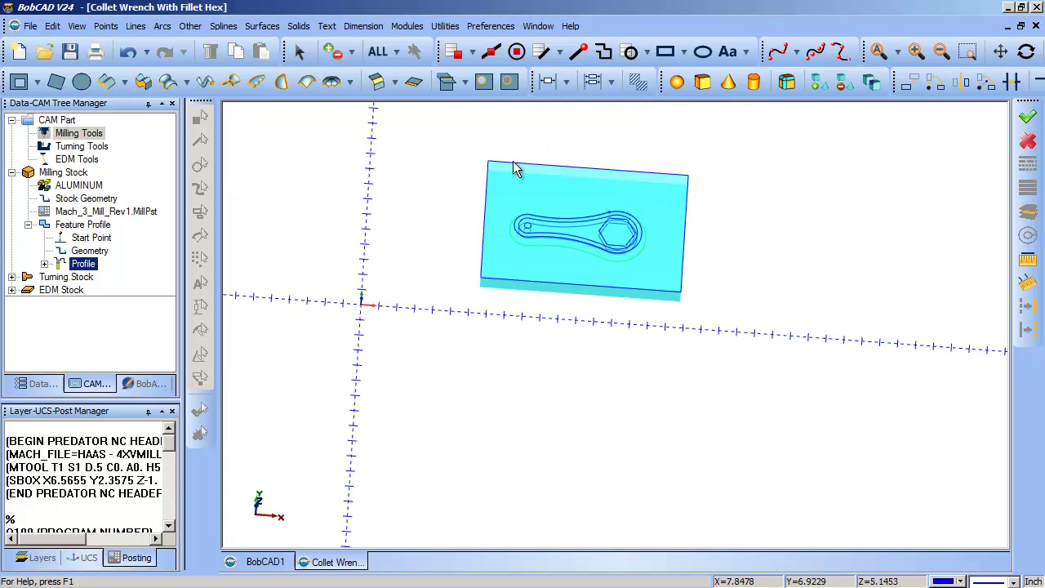
pyautogui.moveTo(606, 242); pyautogui.dragTo(592, 314, button='middle')
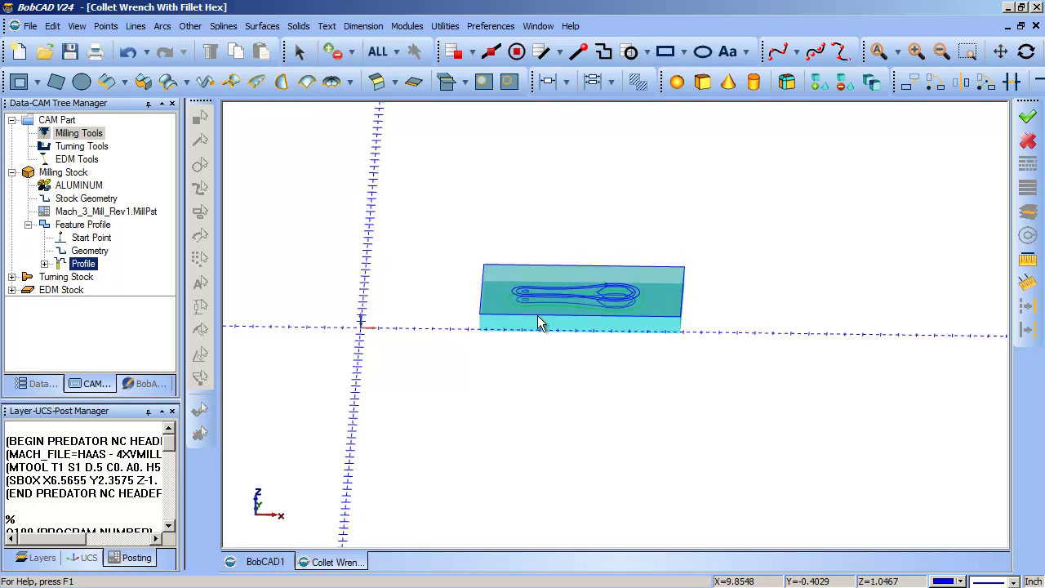
pyautogui.click(64, 149)
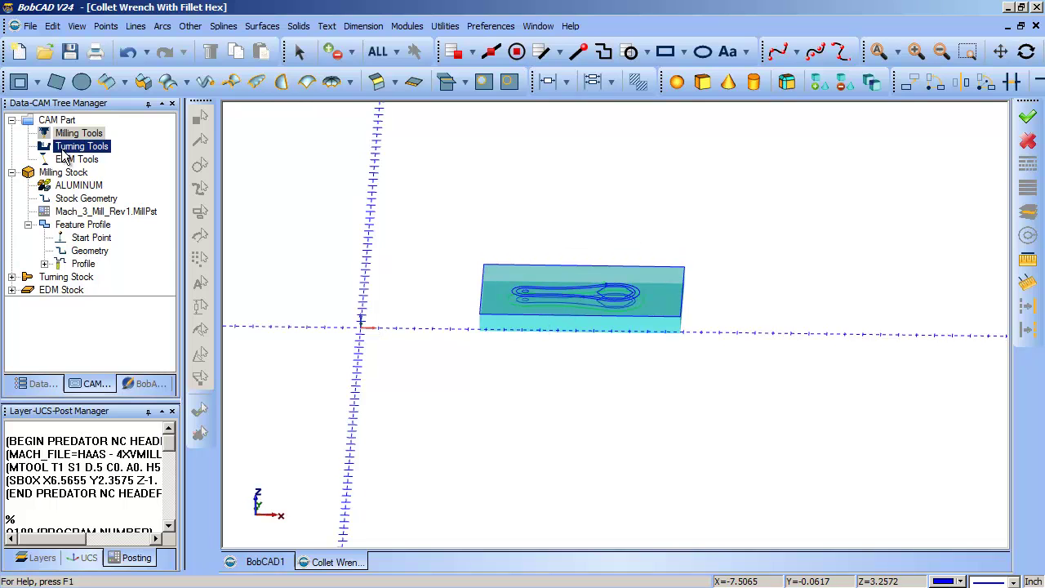
pyautogui.click(67, 159)
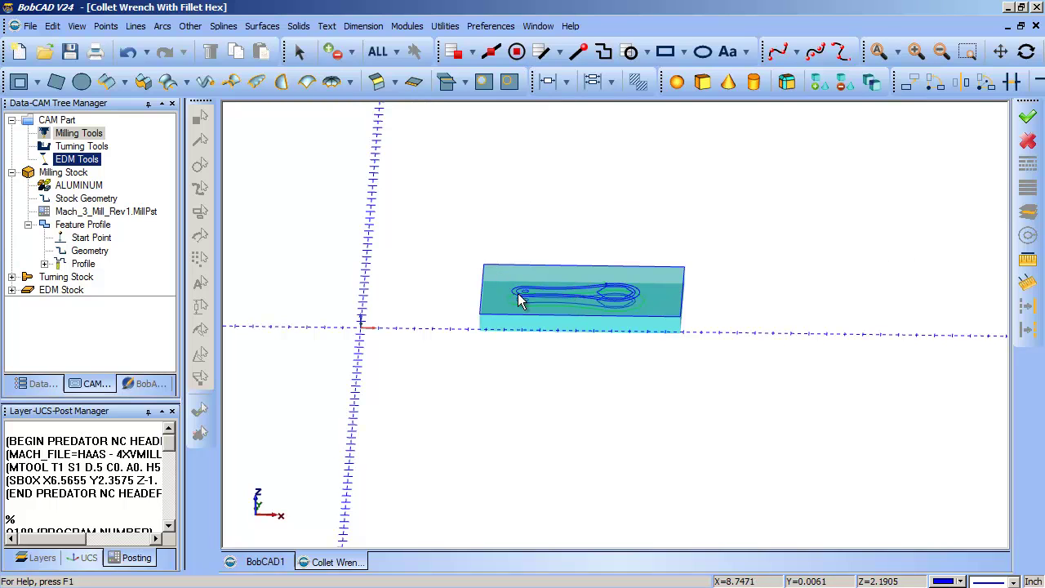
pyautogui.click(82, 146)
pyautogui.click(91, 236)
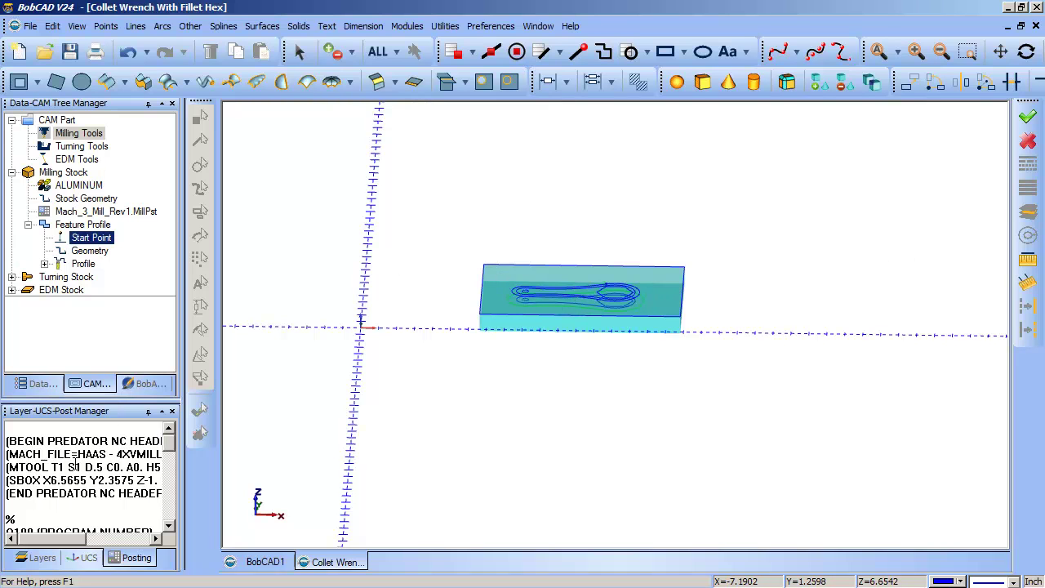